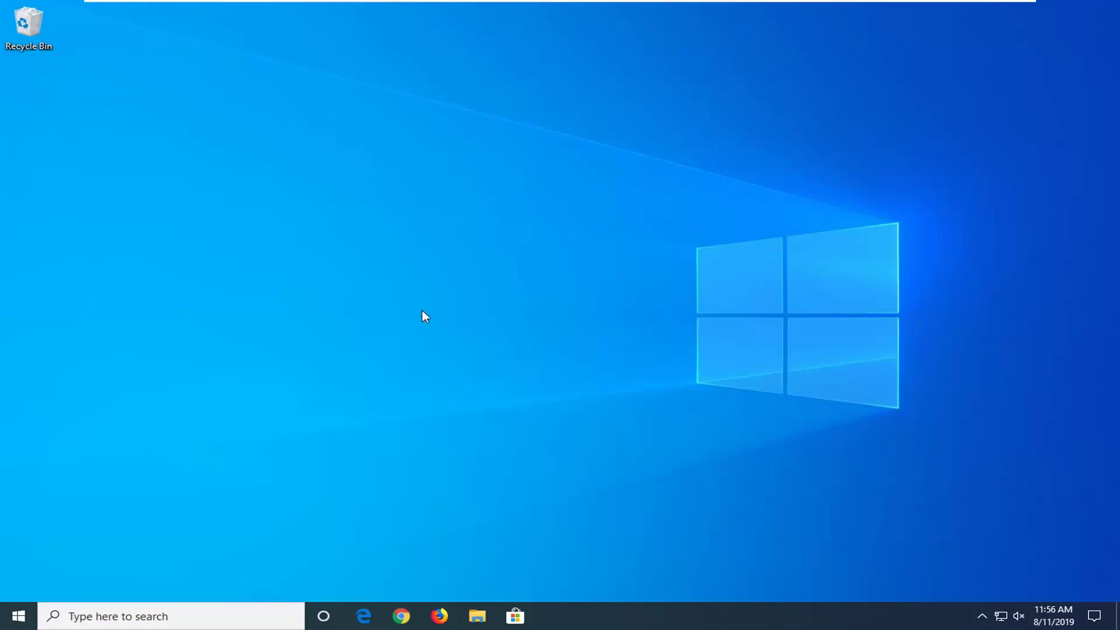
- Open Control Panel and set its items to display as Large icons
left_click(9, 618)
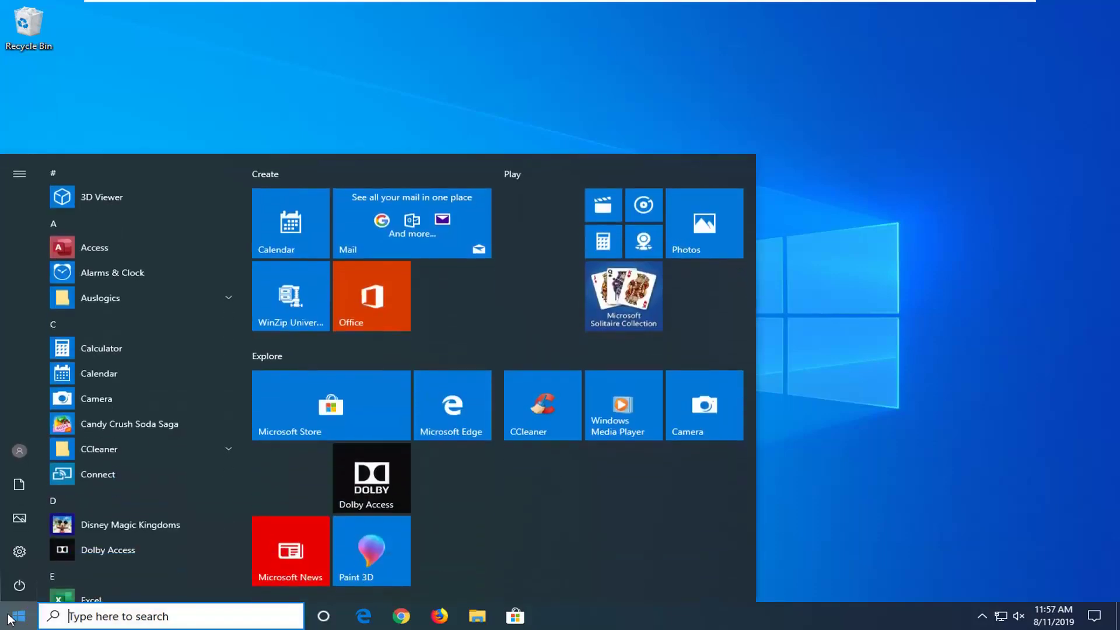
type("control panel")
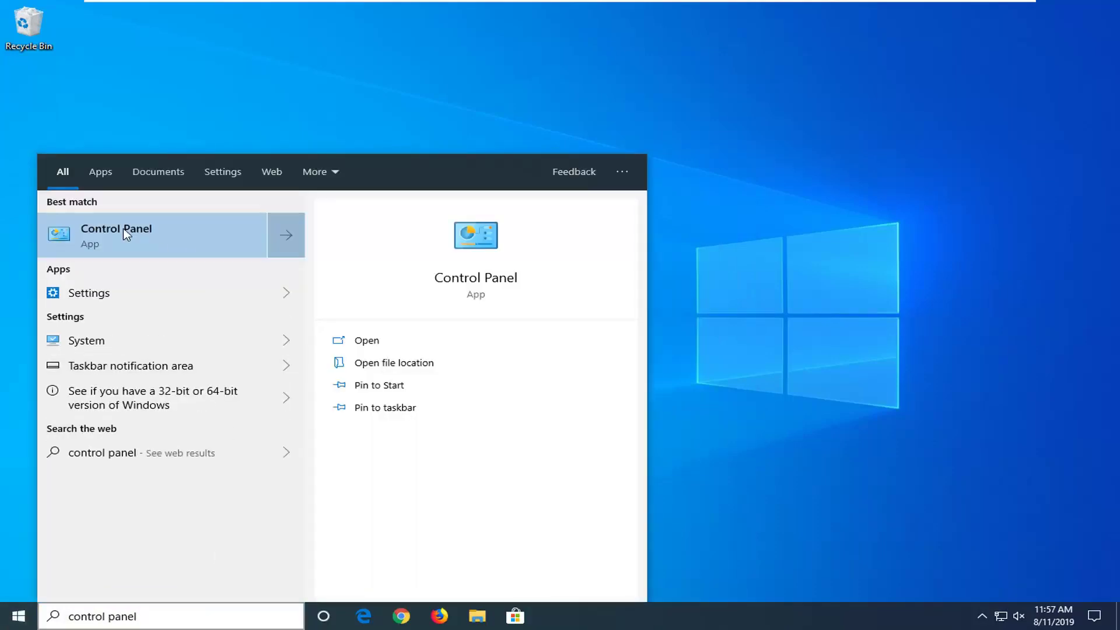
left_click(124, 229)
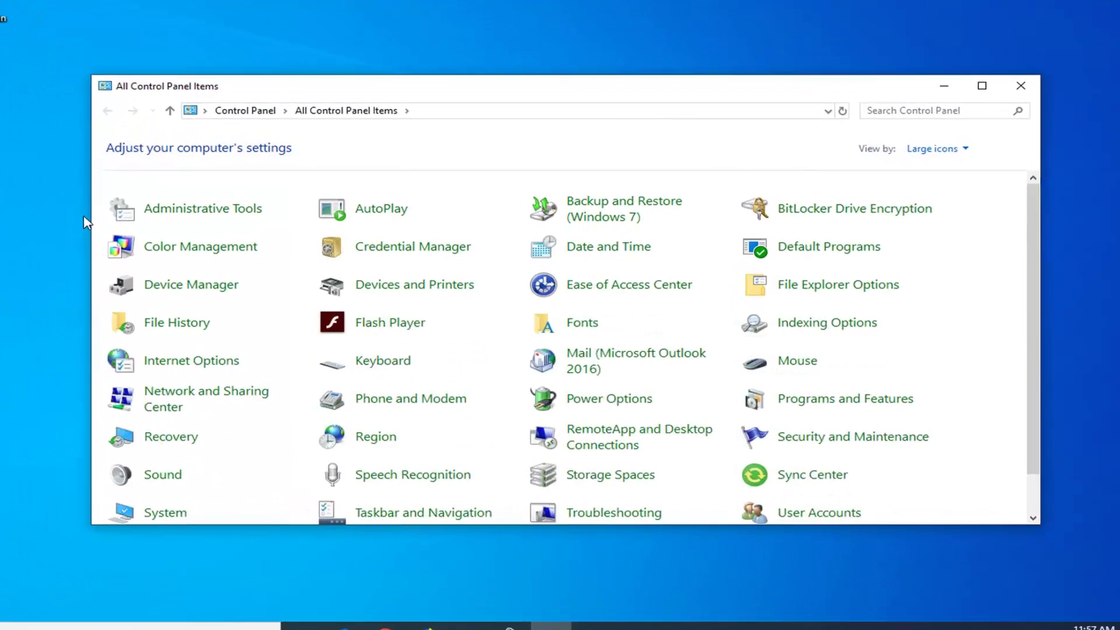
left_click(924, 160)
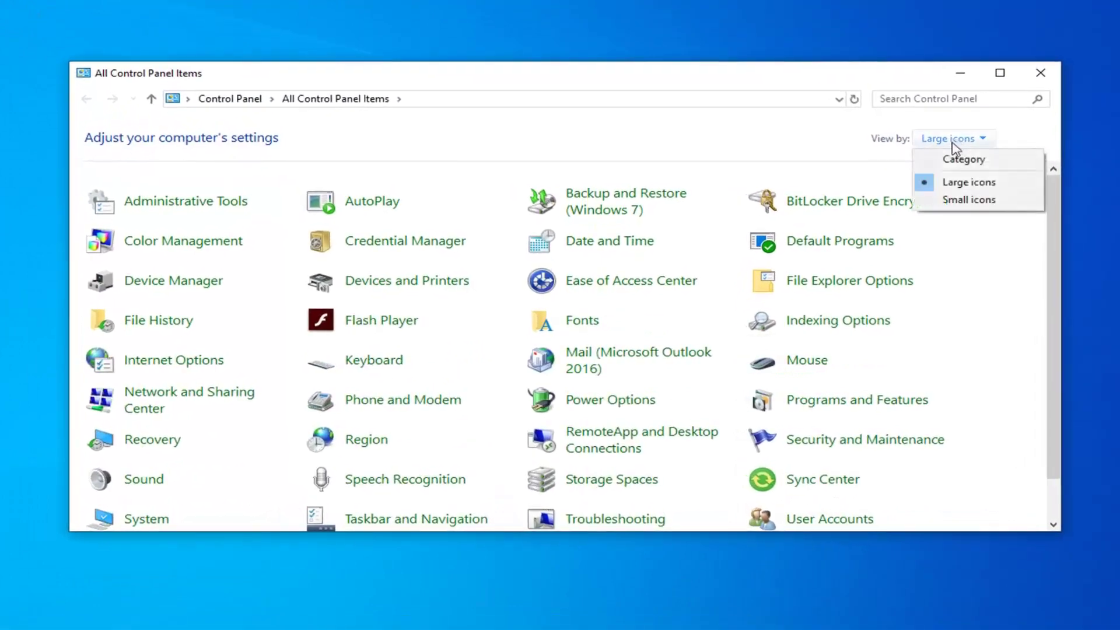
left_click(947, 185)
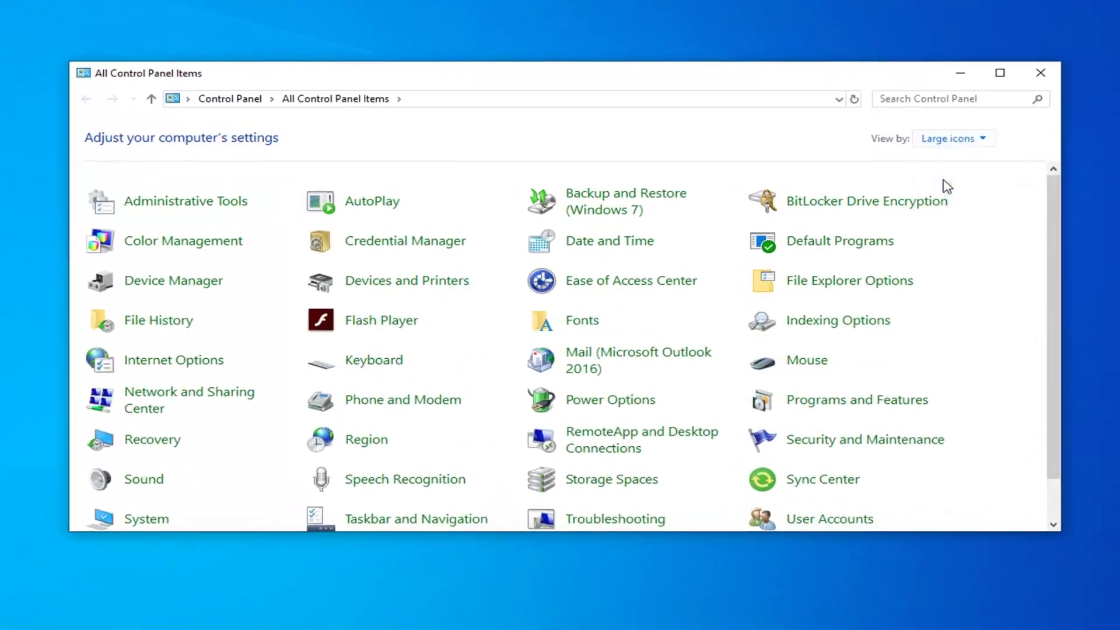
- Open Power Options to review the preferred power plans, go back to all items and close Control Panel
left_click(590, 403)
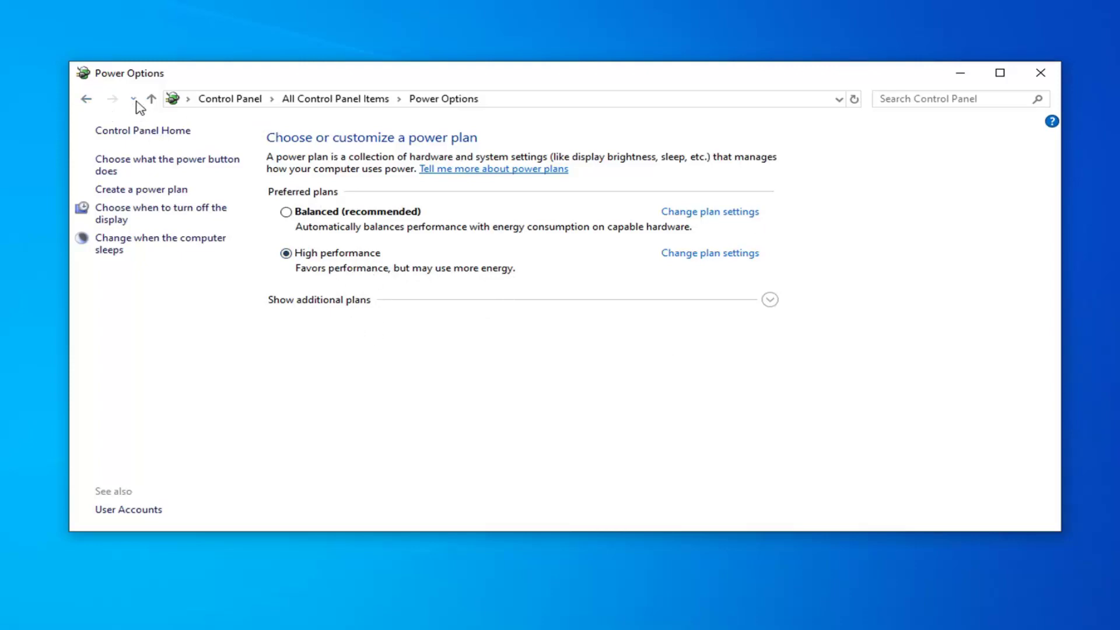
left_click(87, 100)
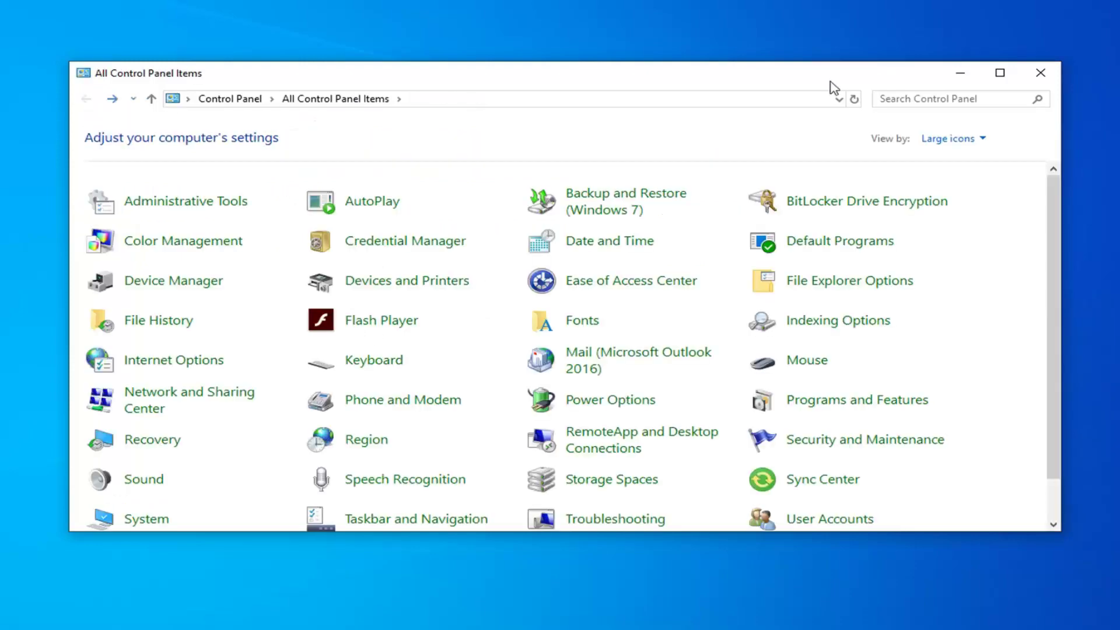
left_click(1029, 82)
- Open the Windows appearance and performance settings and apply the Adjust for best performance option for visual effects
left_click(7, 619)
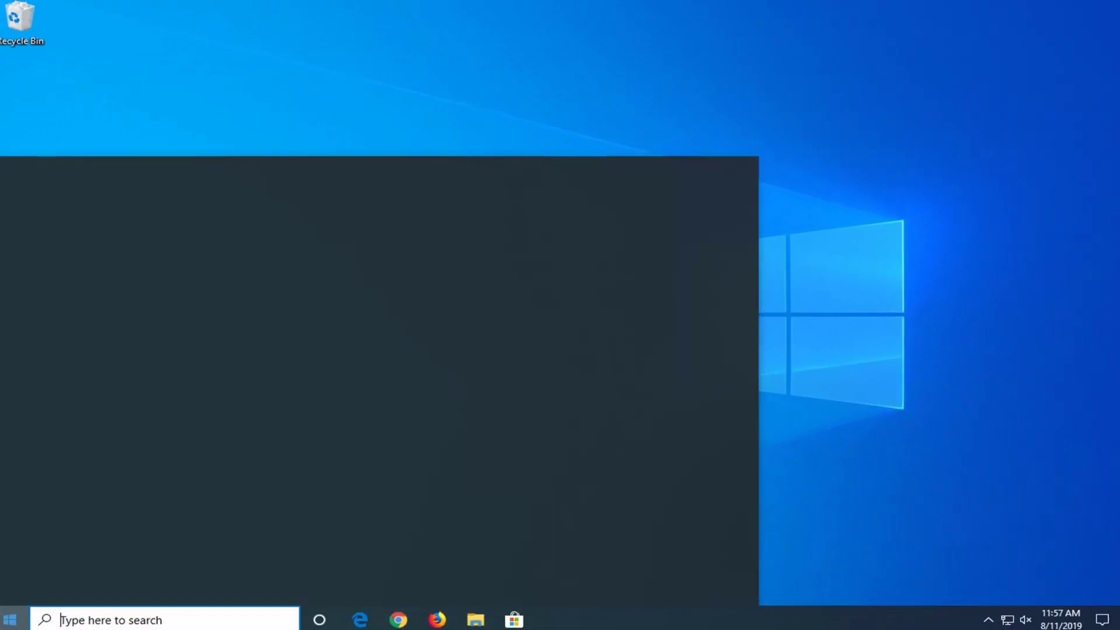
type("performance")
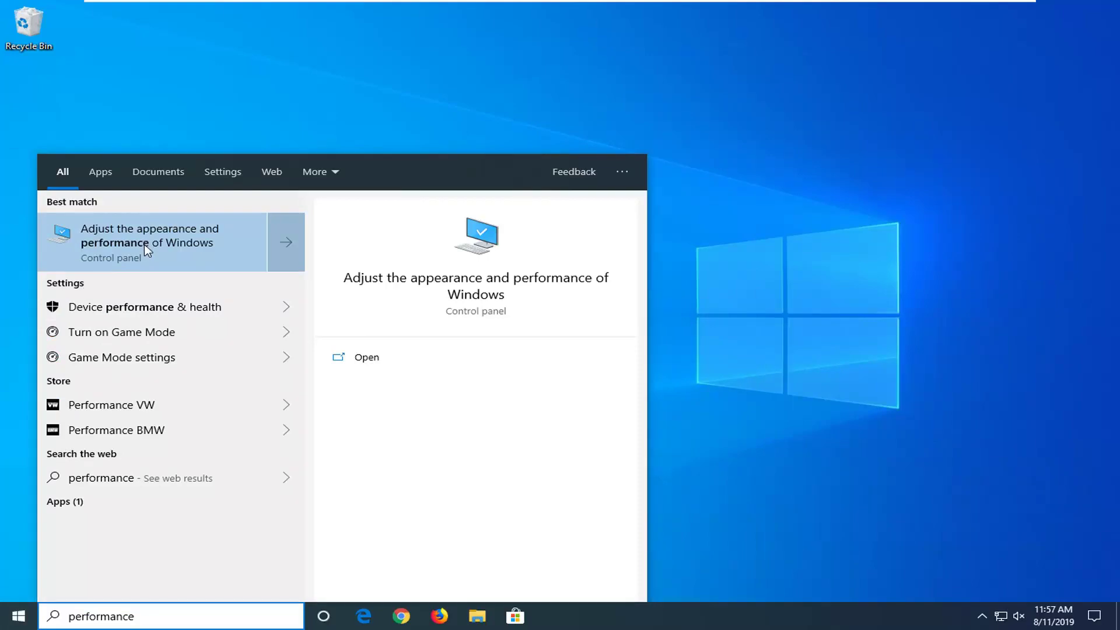
left_click(168, 243)
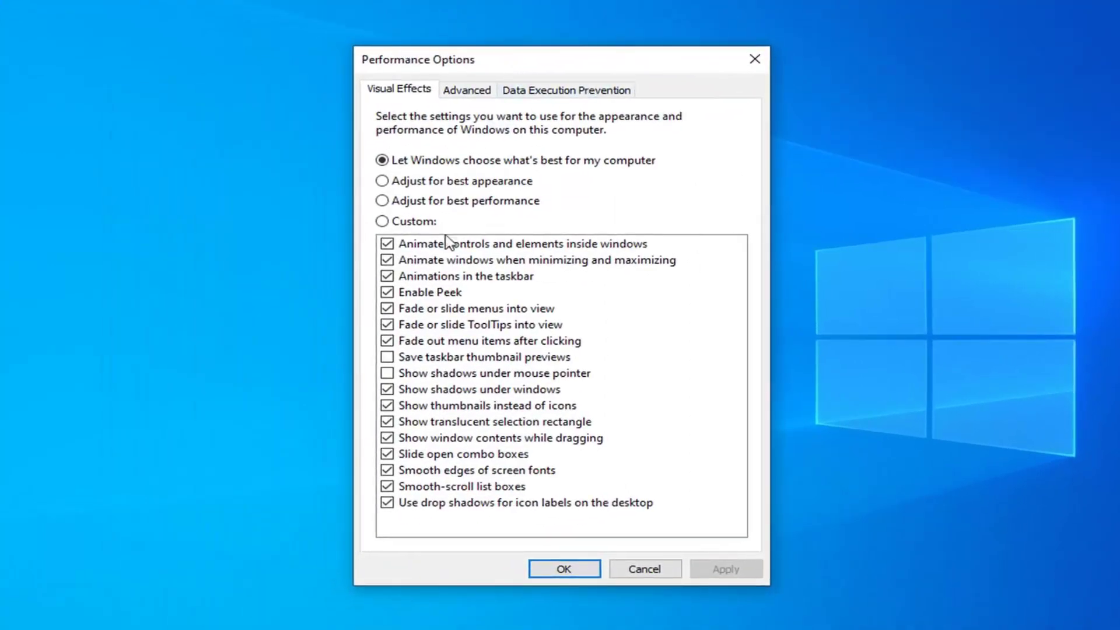
left_click(382, 201)
left_click(695, 567)
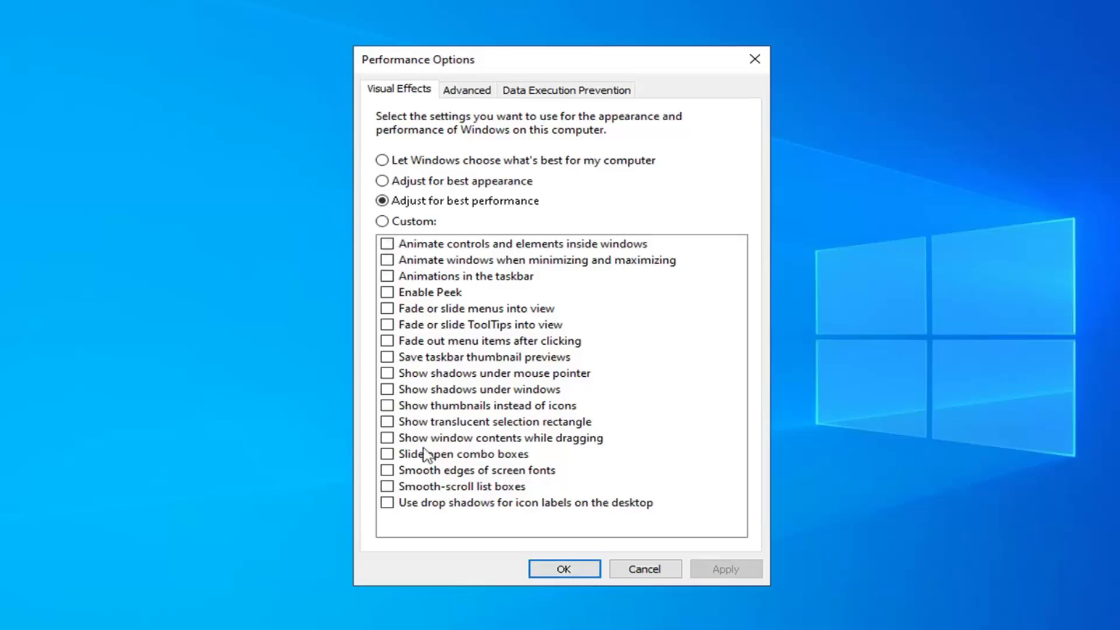
left_click_drag(570, 64, 600, 49)
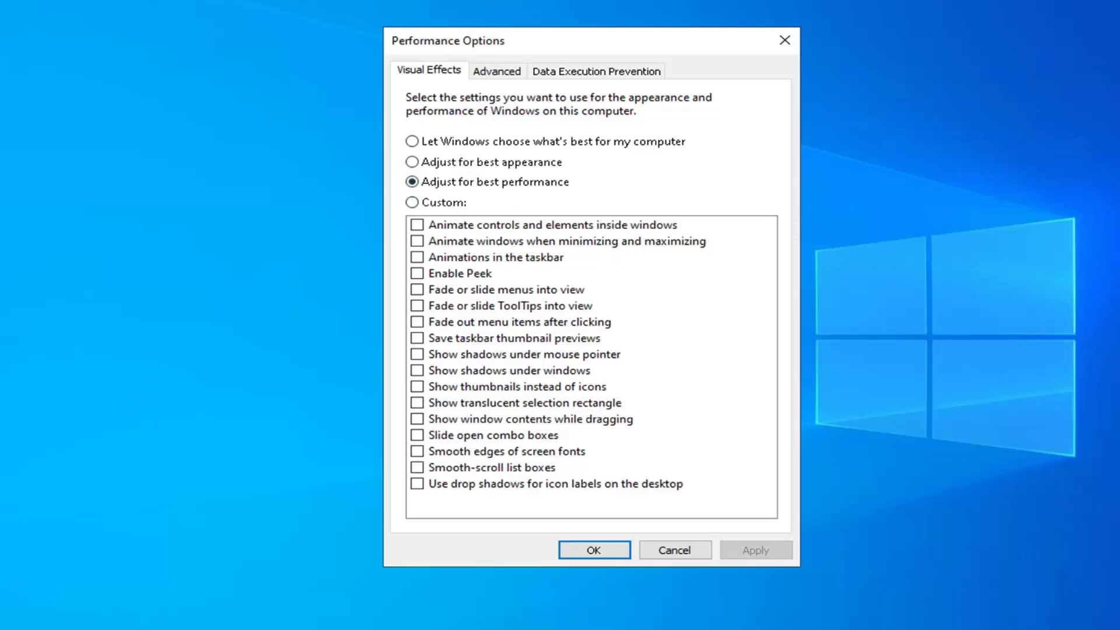
left_click(594, 552)
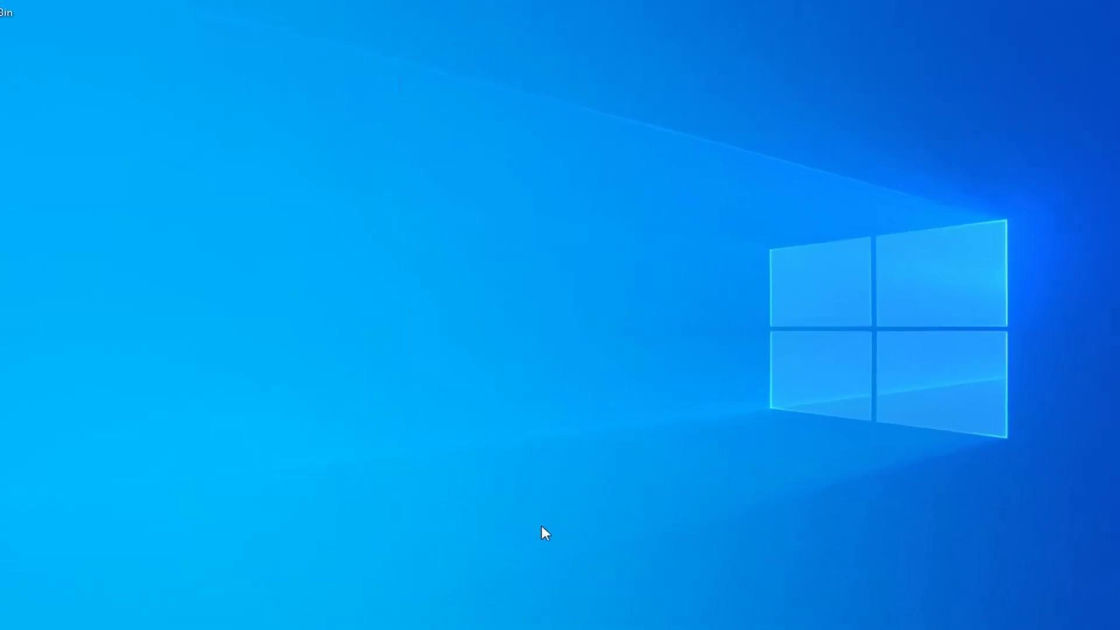
- Search Windows for "programs and features" and open the Apps & features settings
key("super")
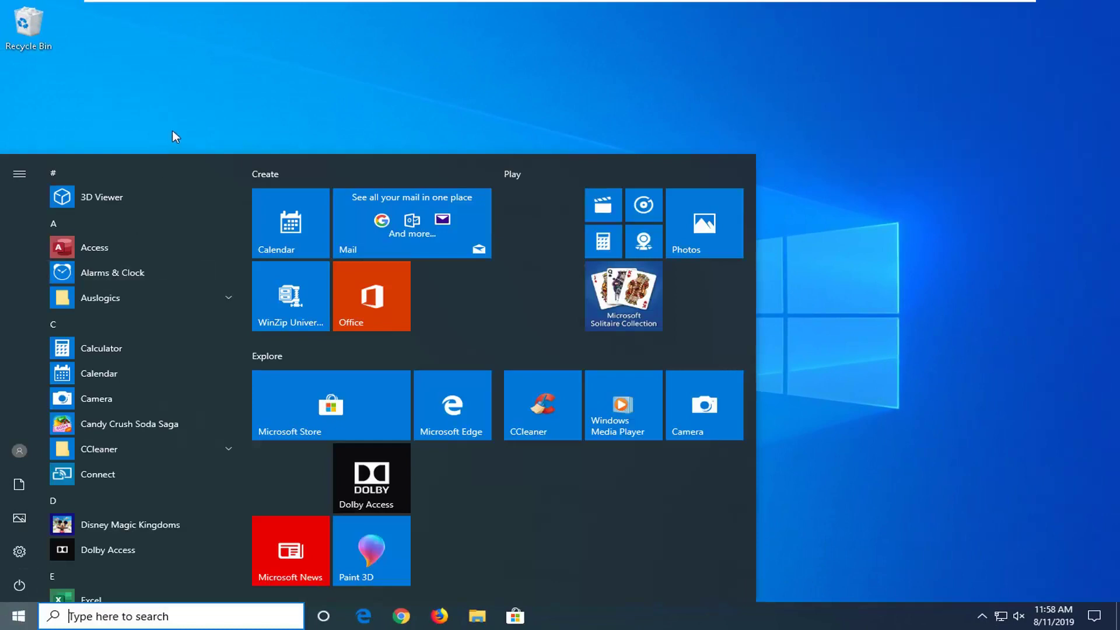
key("super")
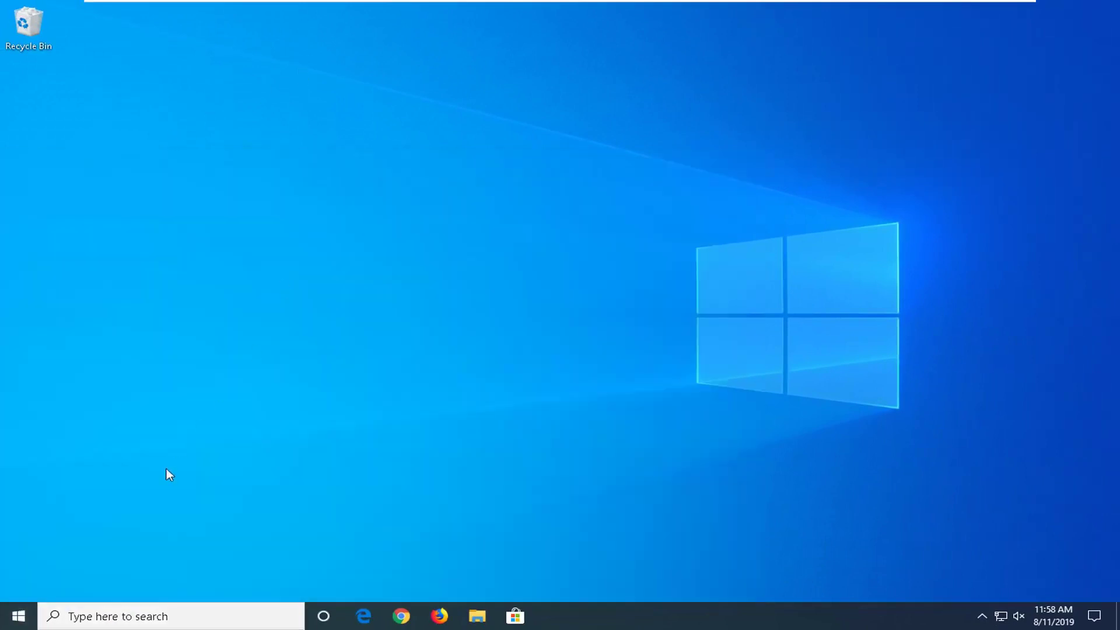
left_click(15, 618)
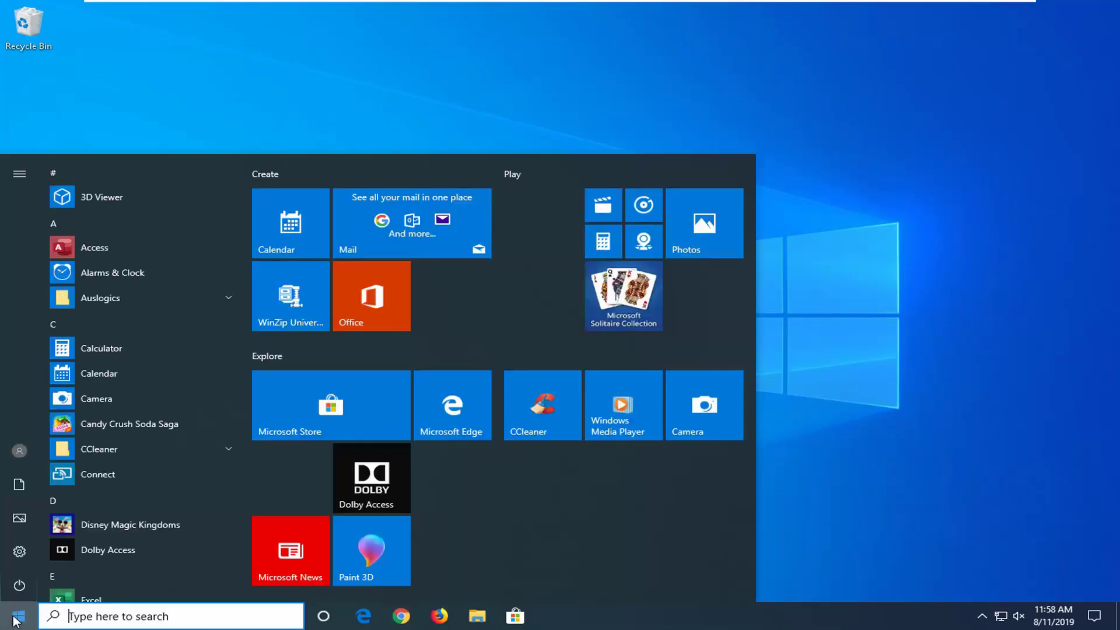
type("programs anf")
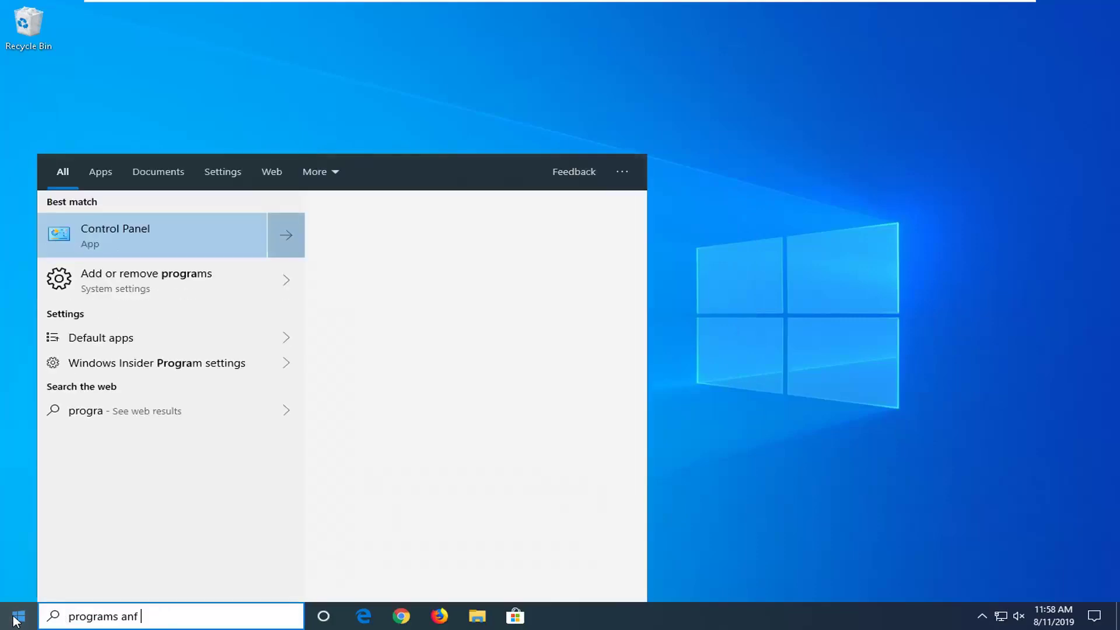
key("BackSpace")
key("BackSpace")
type("d features")
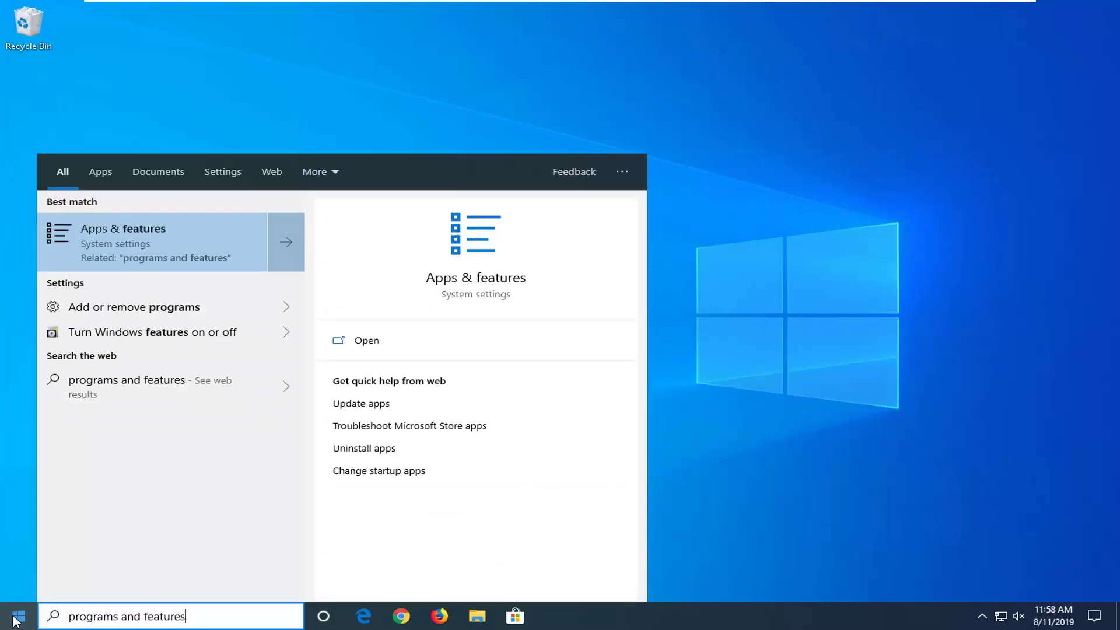
left_click(119, 239)
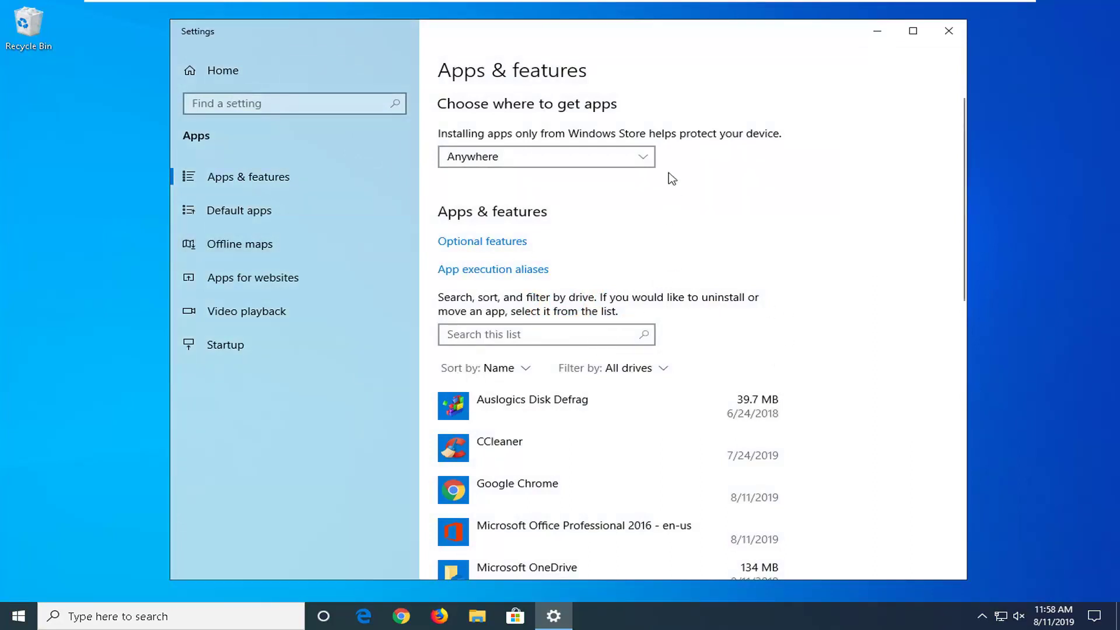
- Examine the installed apps list, expanding the Alarms & Clock entry to check its uninstall options
scroll(636, 347, "down", 1)
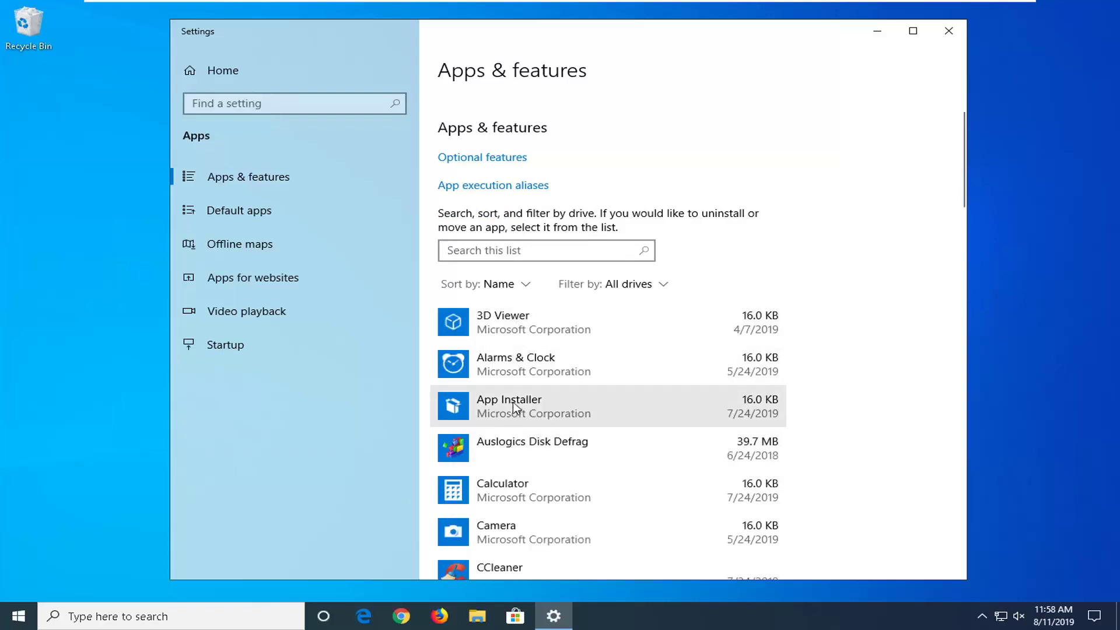
scroll(507, 406, "down", 1)
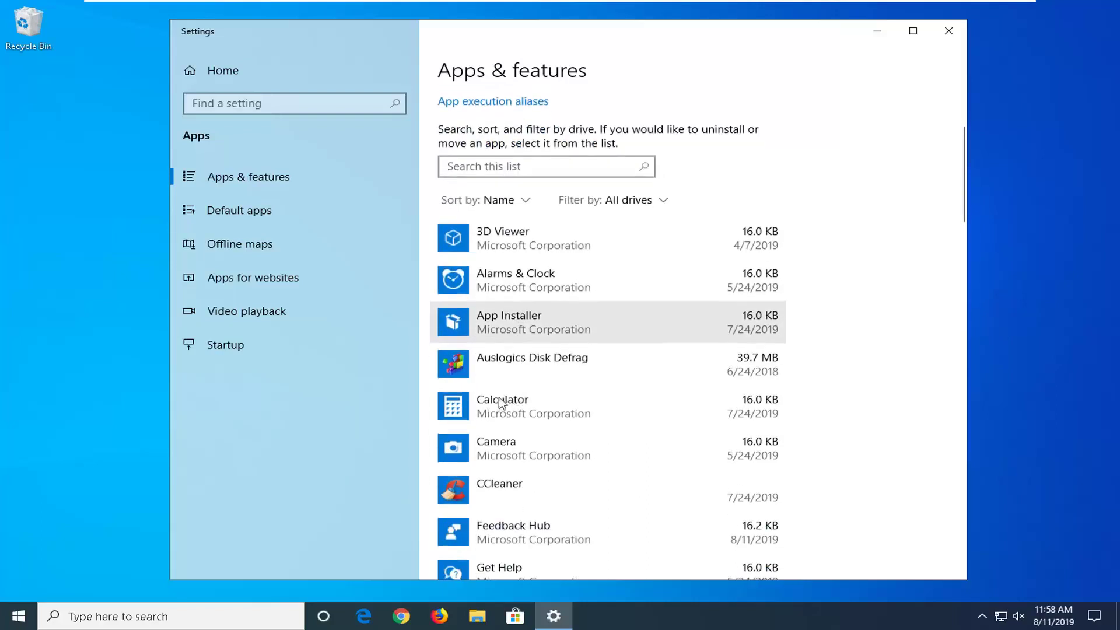
left_click(527, 323)
left_click(489, 284)
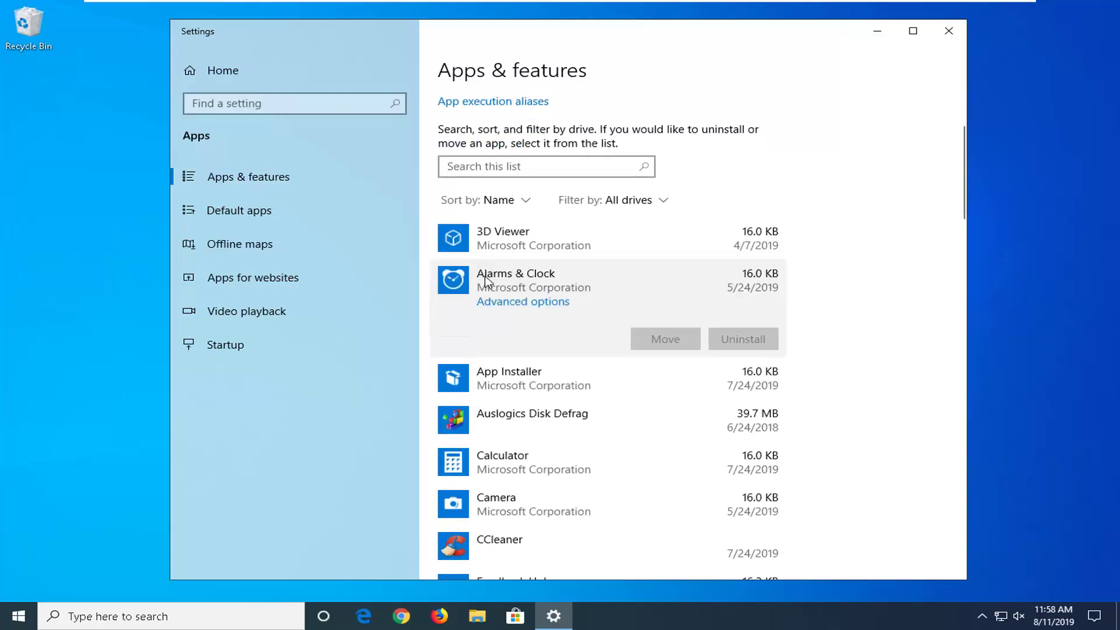
scroll(551, 382, "down", 1)
scroll(551, 382, "down", 1)
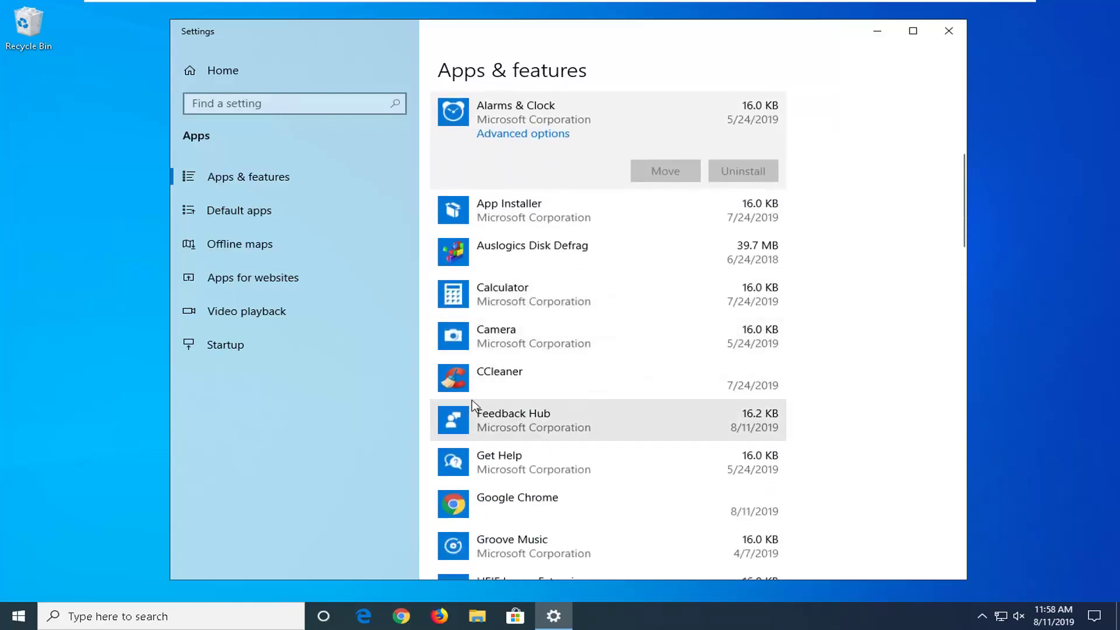
scroll(474, 406, "down", 2)
scroll(473, 405, "down", 2)
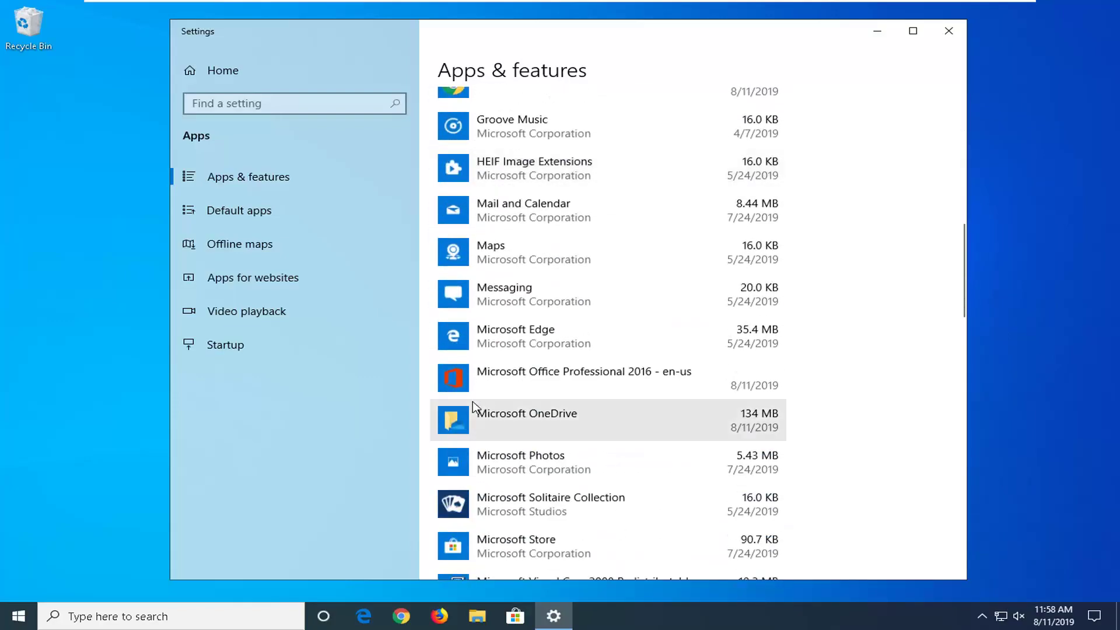
- Bring up the uninstall confirmation for Microsoft OneDrive, dismiss it without uninstalling, and close Settings
left_click(483, 419)
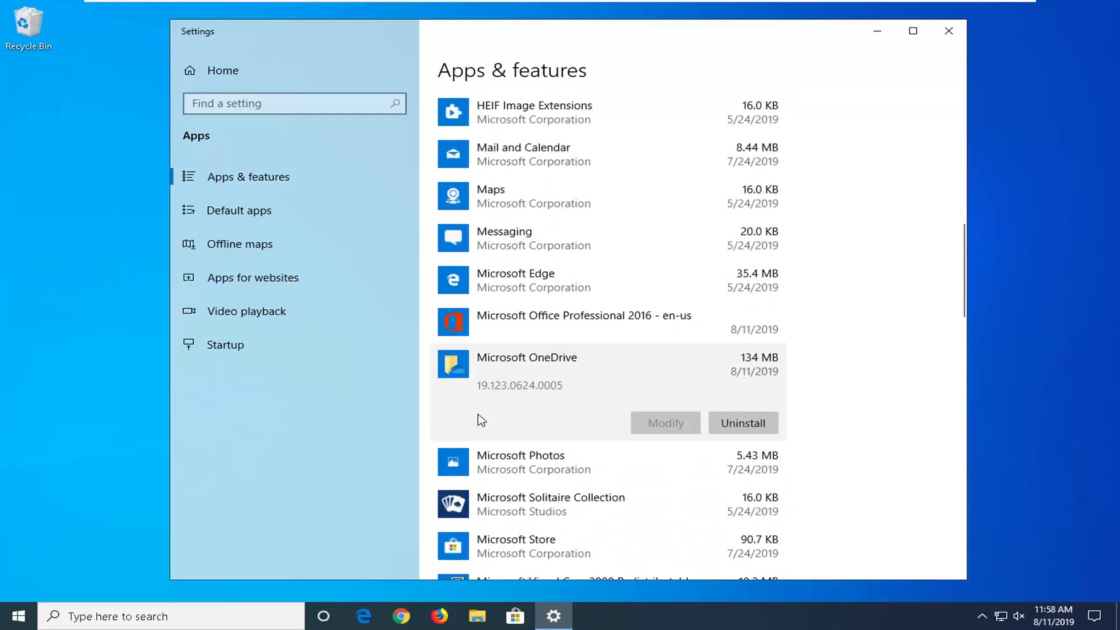
left_click(769, 426)
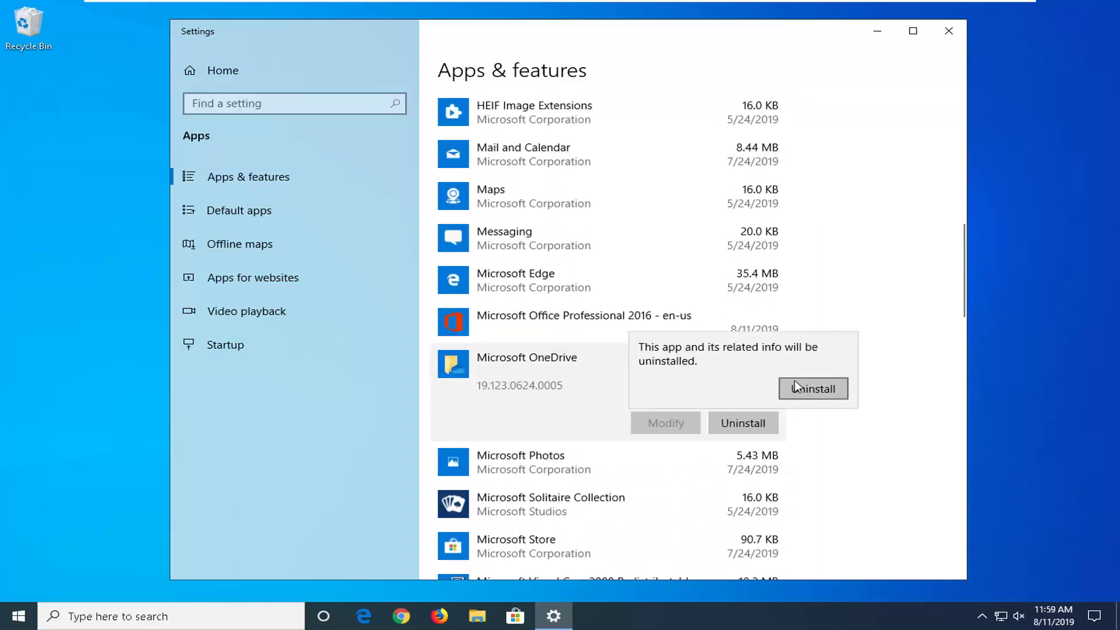
left_click(349, 413)
left_click(949, 30)
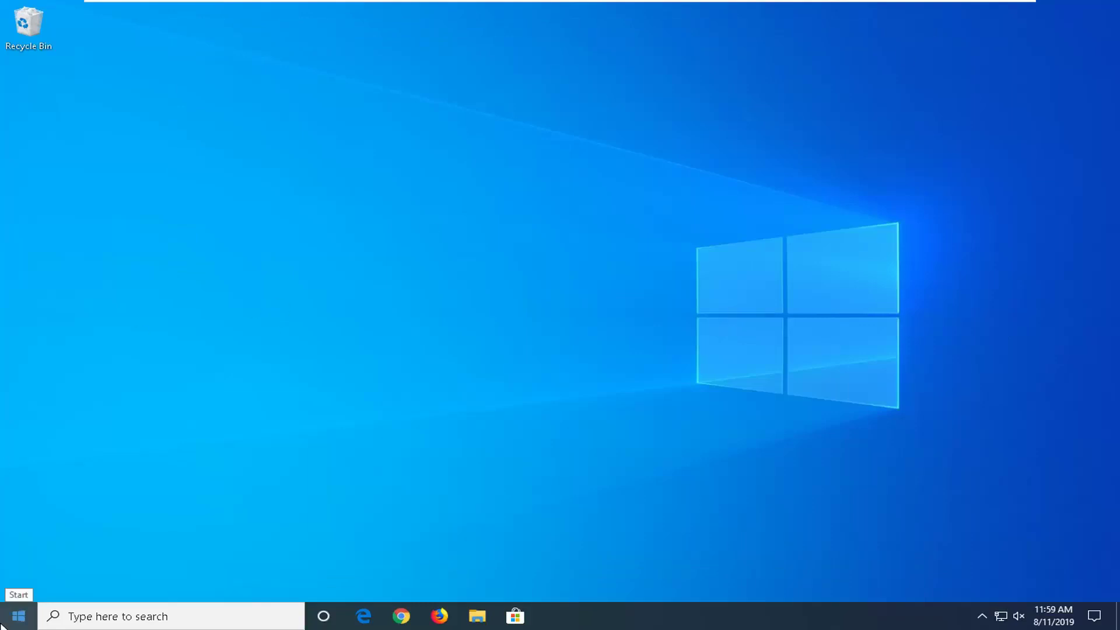
- Open Task Manager and display the list of startup programs
right_click(694, 624)
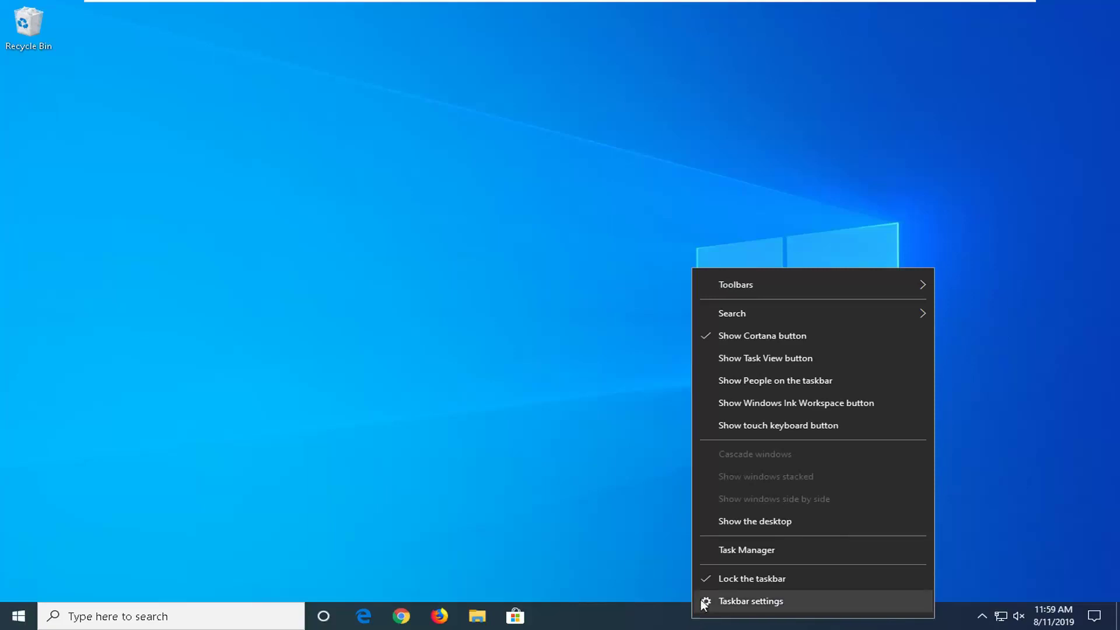
left_click(730, 552)
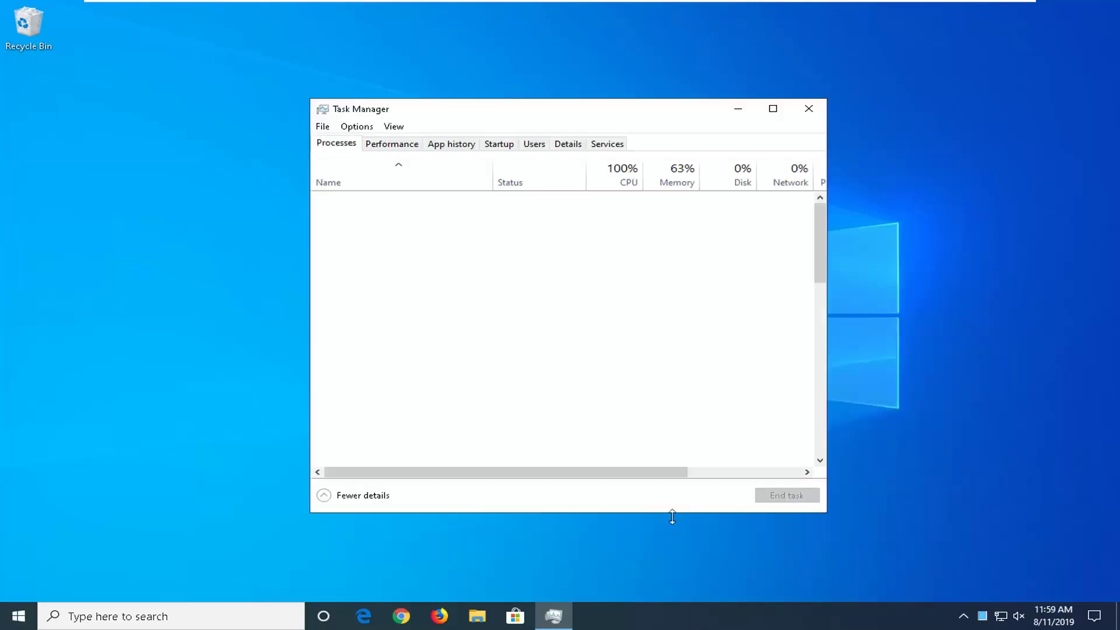
left_click(506, 140)
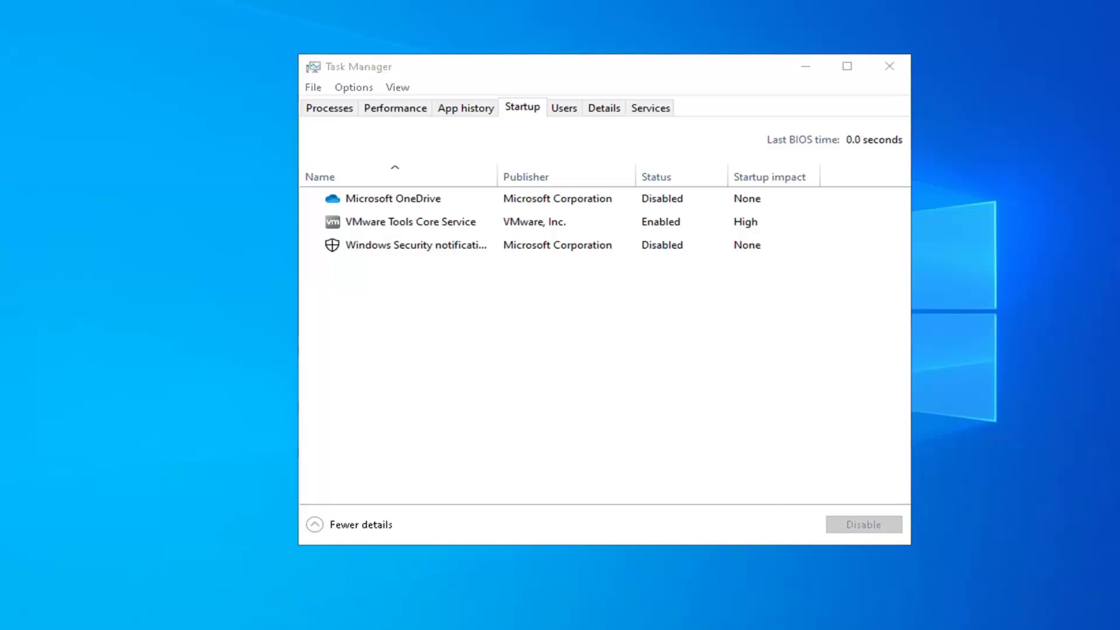
- Open System Configuration through a search for msconfig, check its Startup section, and close it to return to Task Manager
key("super")
type("msconfig")
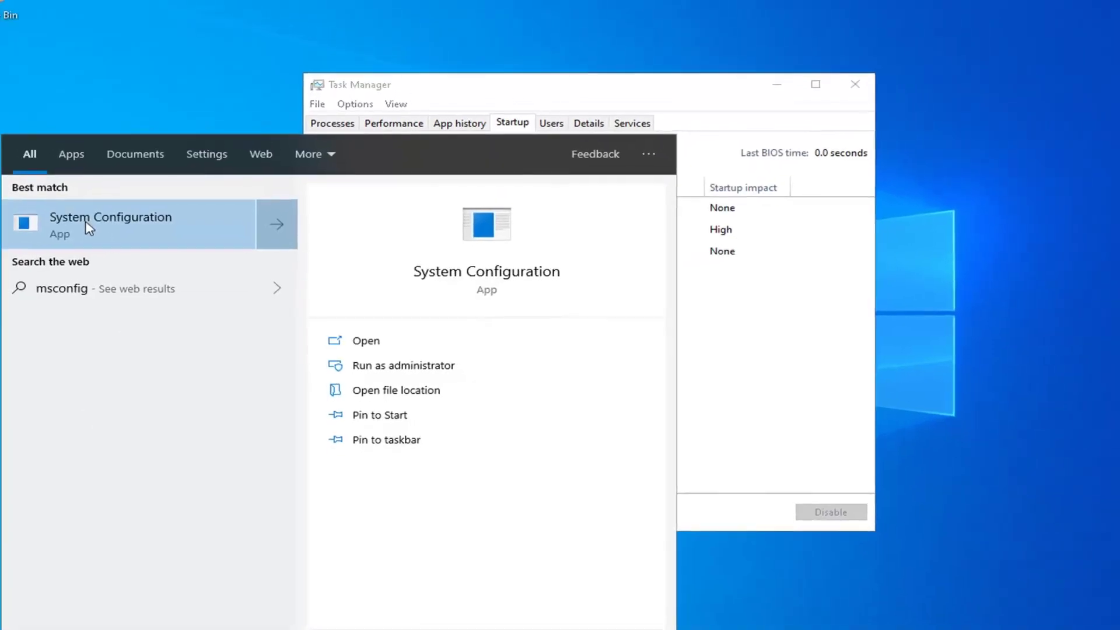
left_click(111, 231)
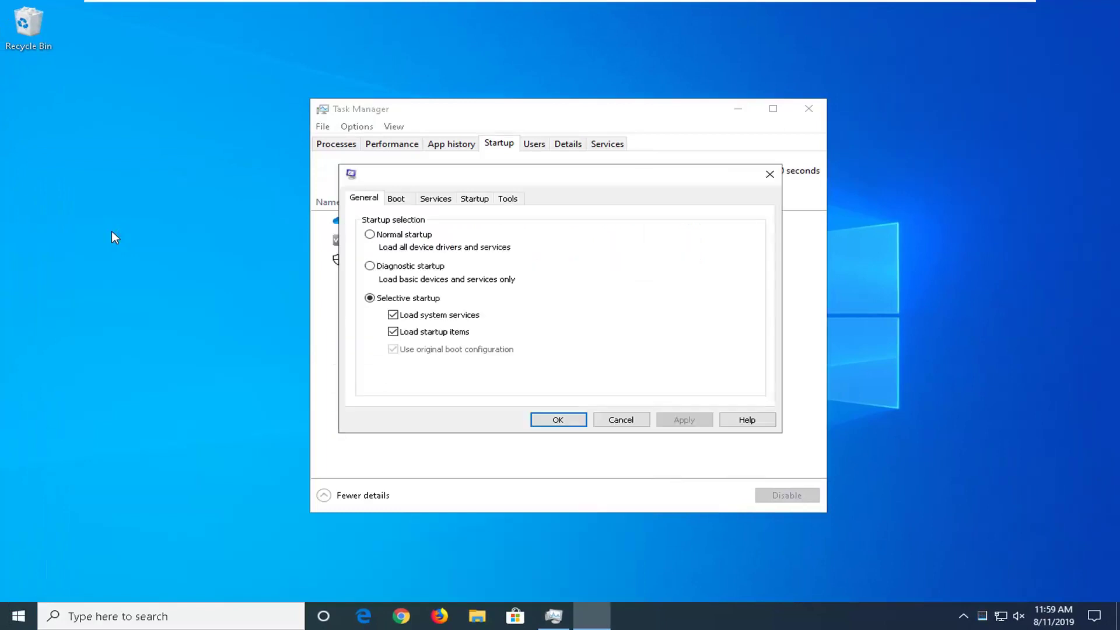
left_click(474, 198)
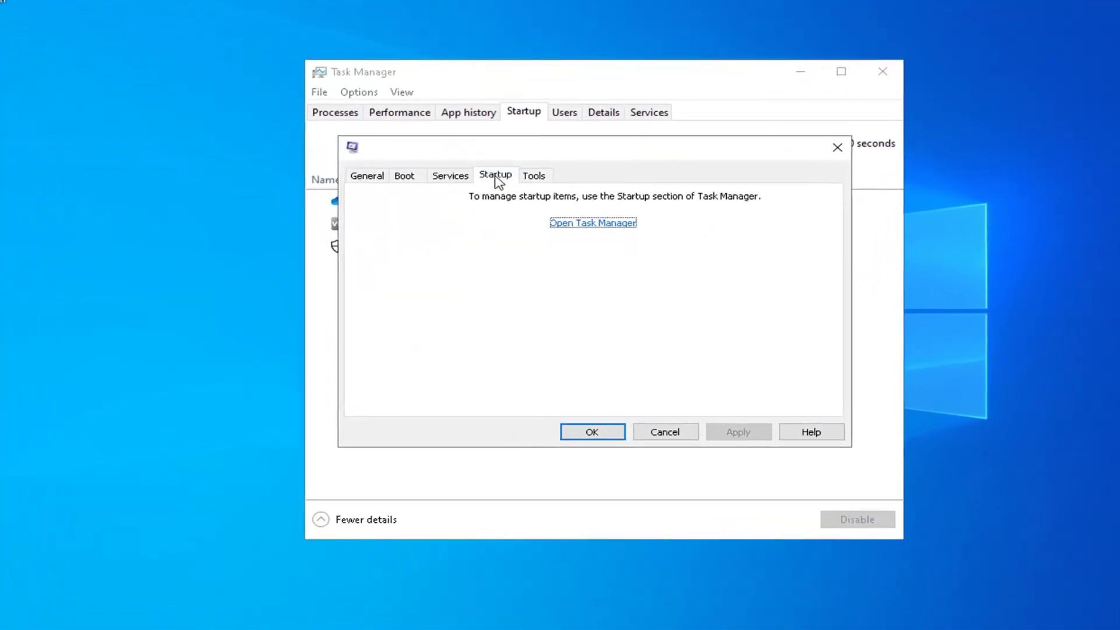
left_click_drag(498, 150, 444, 284)
left_click(794, 279)
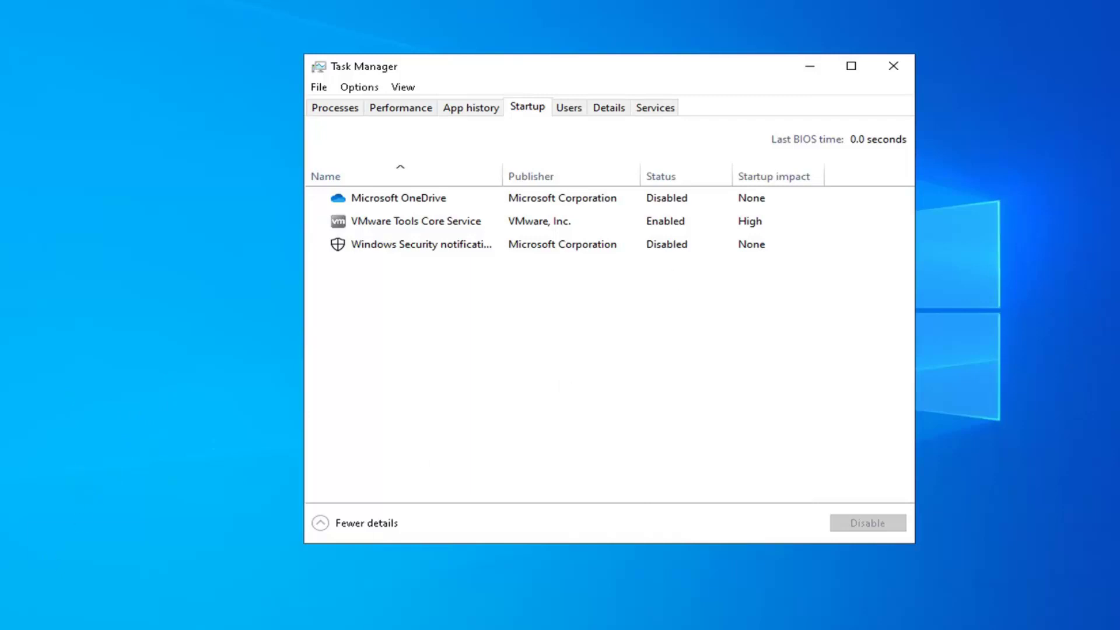
- Disable the VMware Tools Core Service startup entry, enable it again, and close Task Manager
left_click(415, 204)
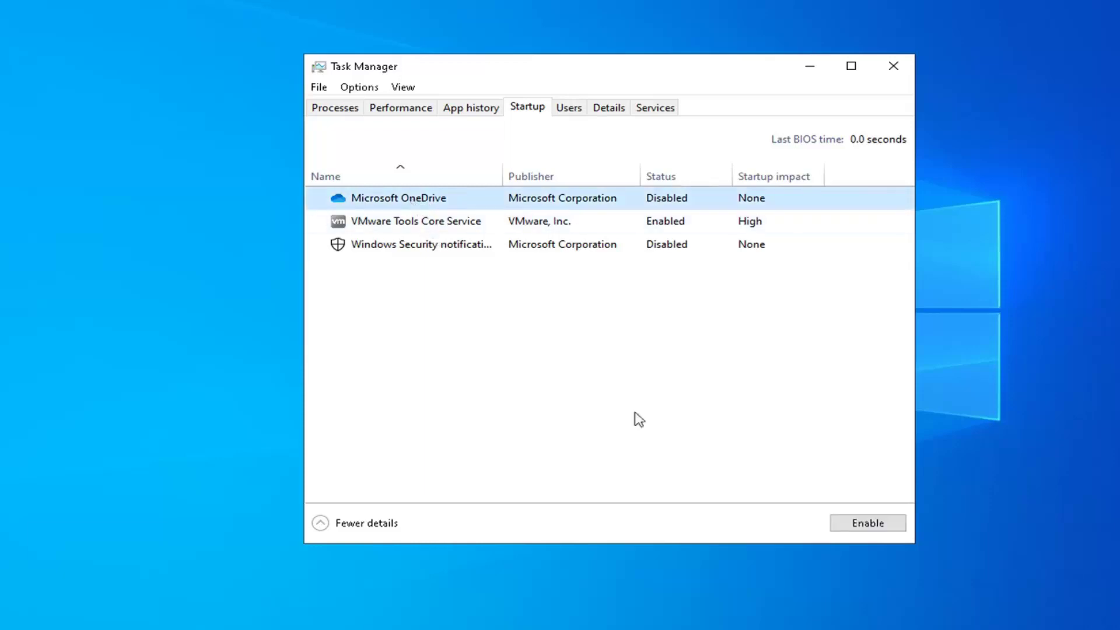
left_click(405, 244)
left_click(400, 225)
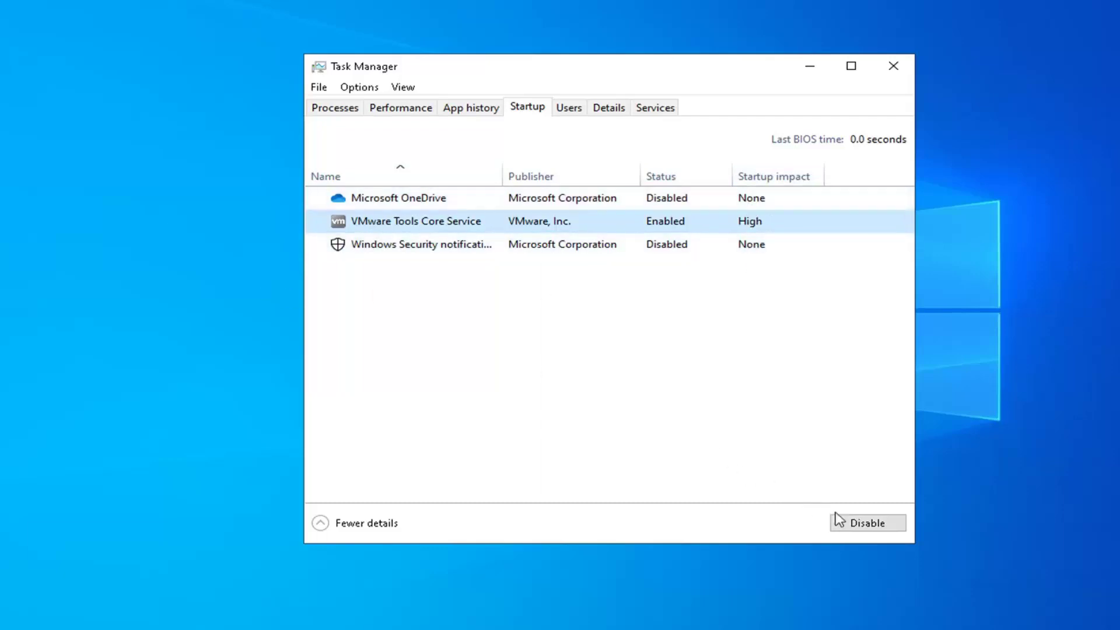
left_click(844, 524)
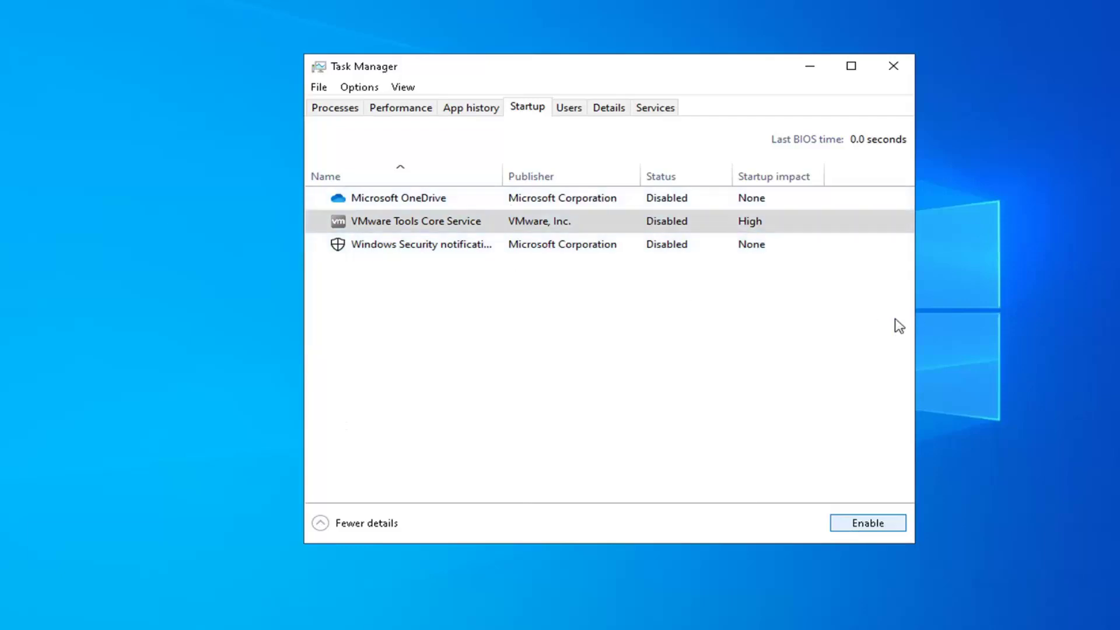
left_click(855, 527)
left_click(894, 67)
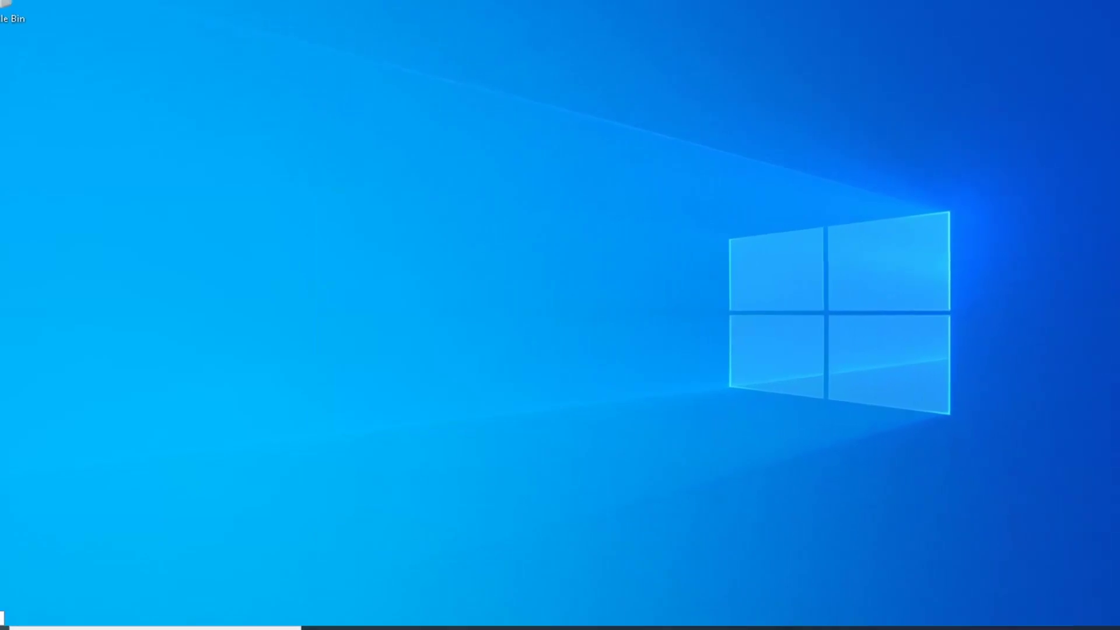
- Open Disk Cleanup through a search for "disk cleanup" and switch it to cleaning up system files on drive C:
left_click(14, 622)
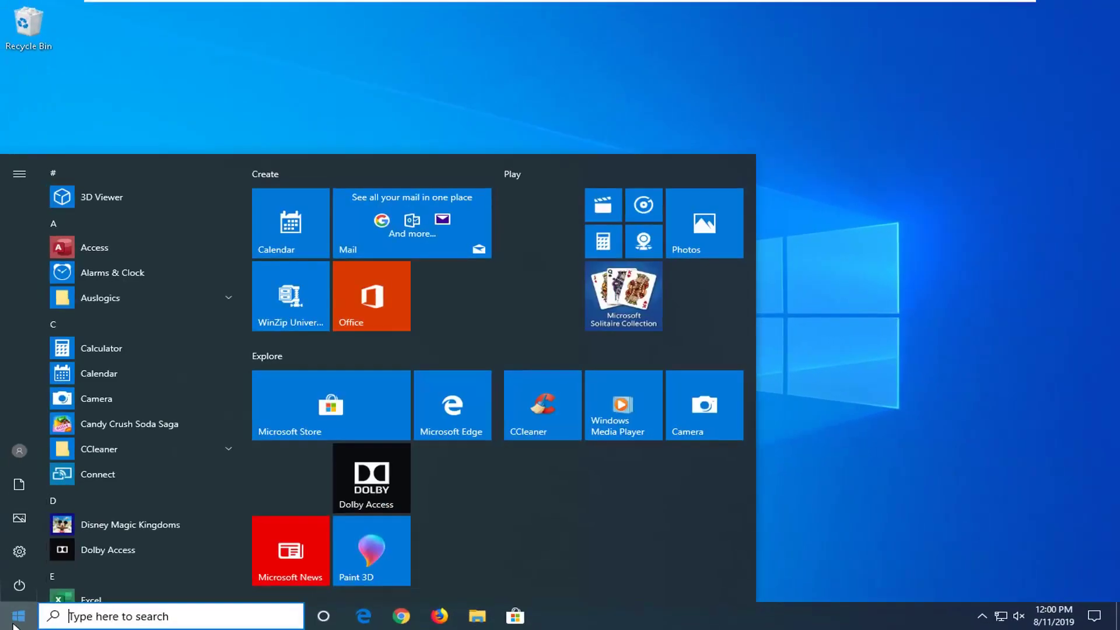
type("disk cleanup")
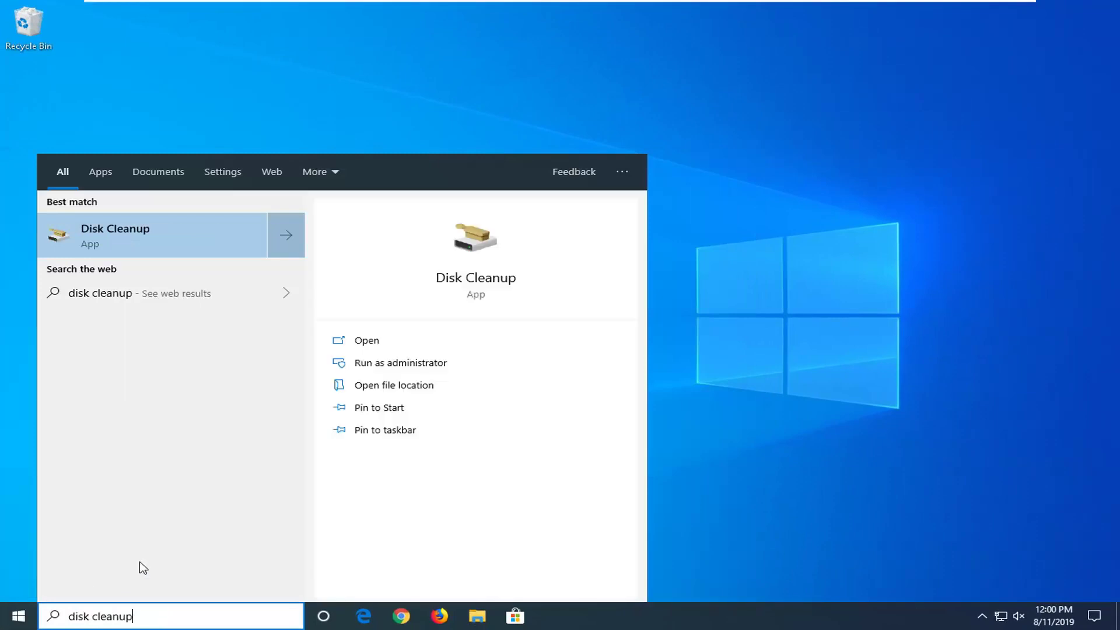
left_click(248, 255)
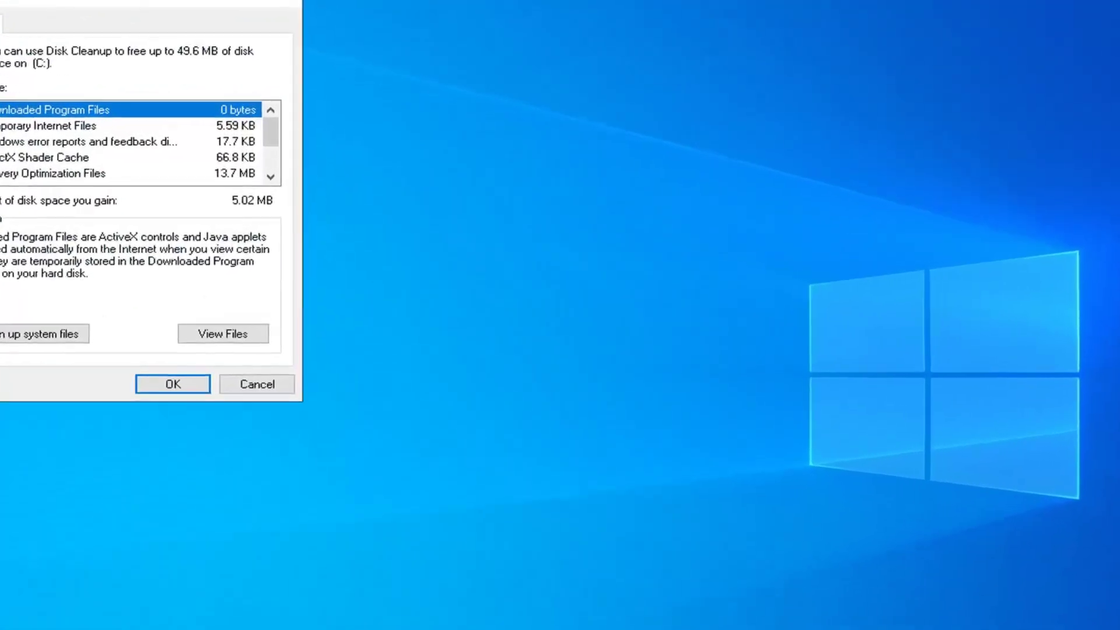
left_click_drag(61, 2, 494, 100)
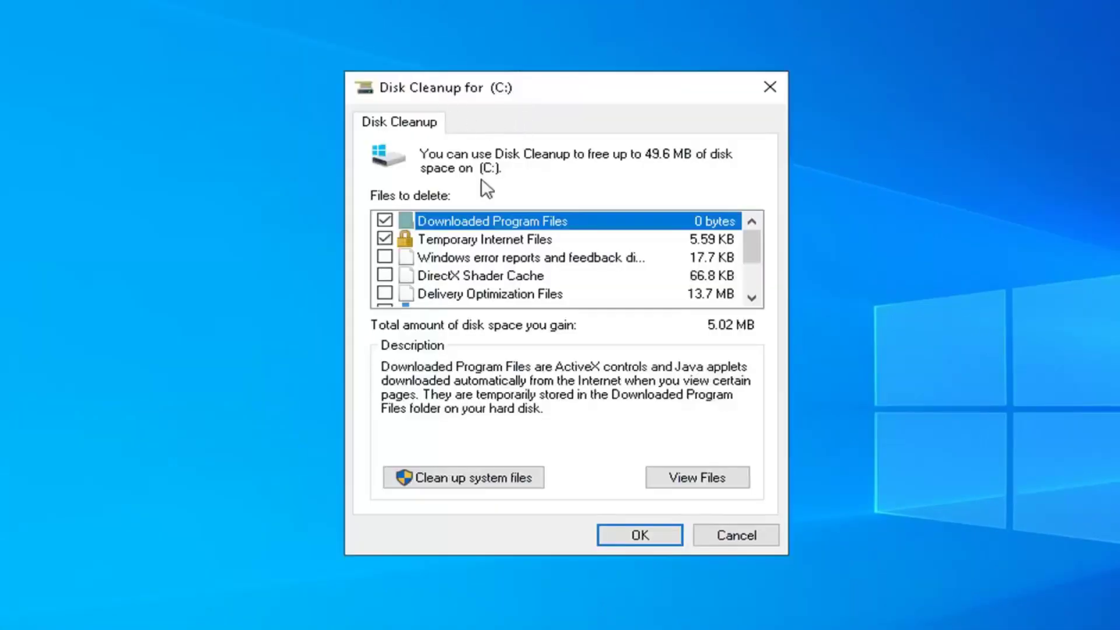
left_click(470, 480)
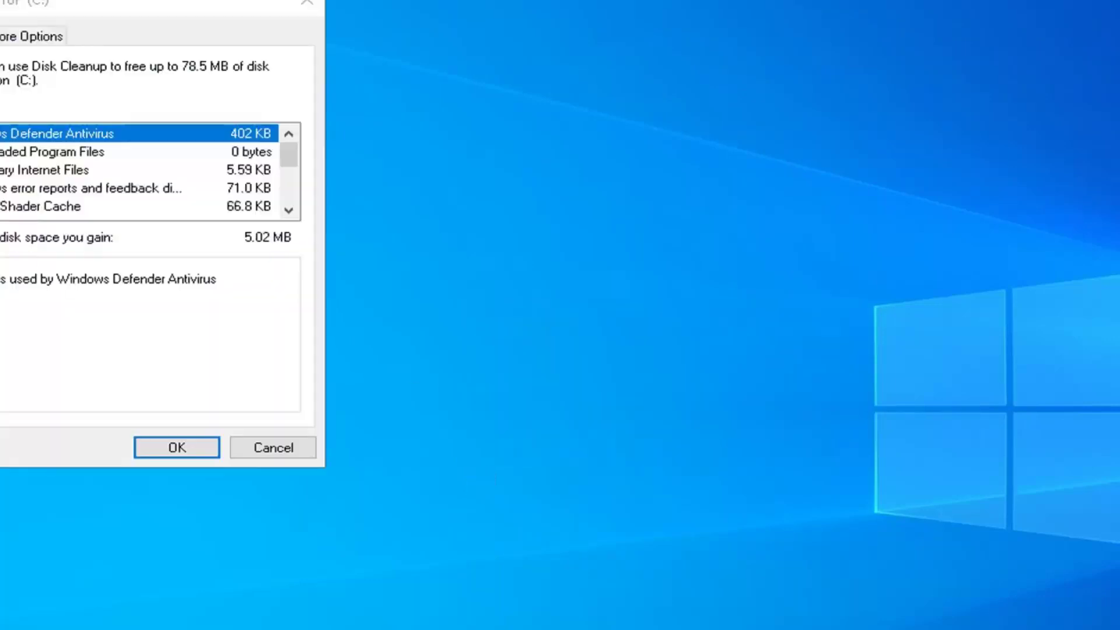
left_click_drag(69, 17, 589, 129)
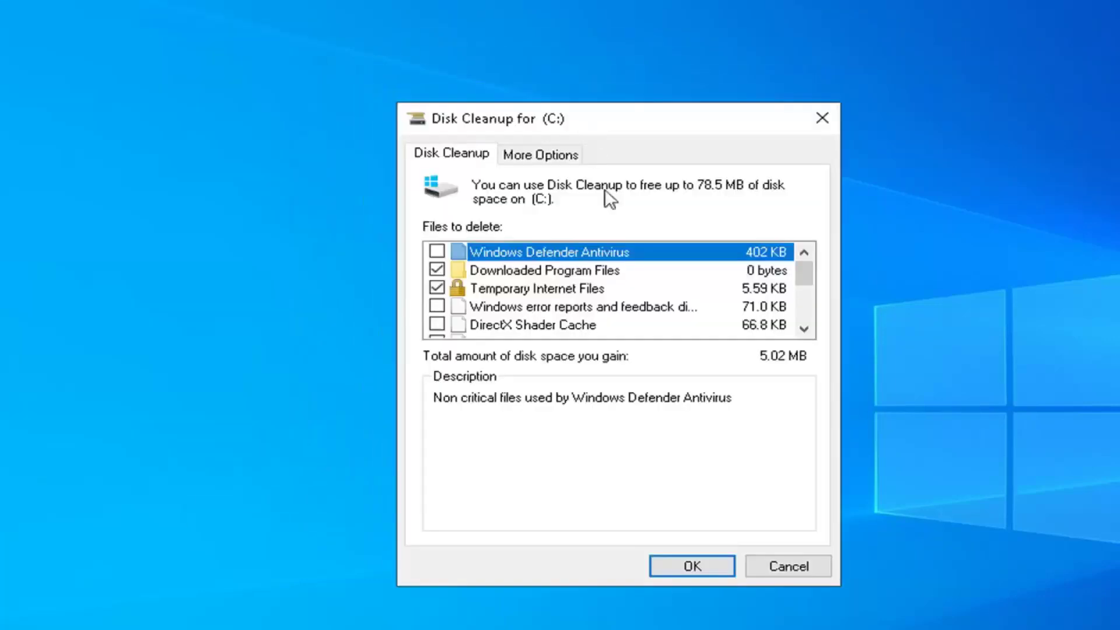
- Include Windows Defender Antivirus files with the already checked categories and permanently delete the selected files
left_click(535, 308)
left_click(507, 325)
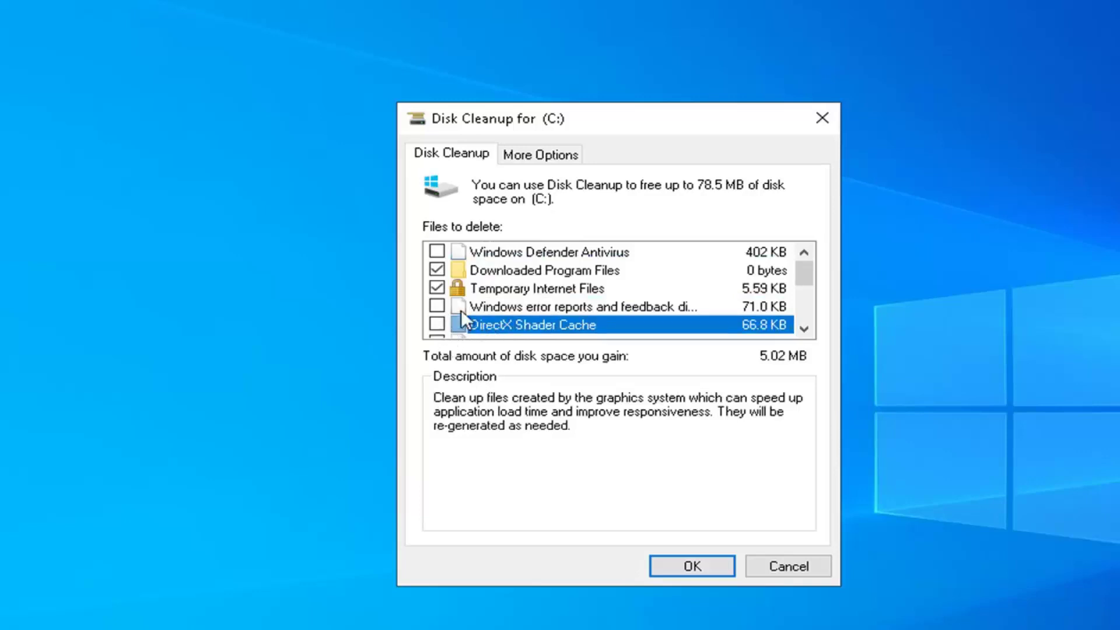
left_click(515, 254)
left_click(437, 269)
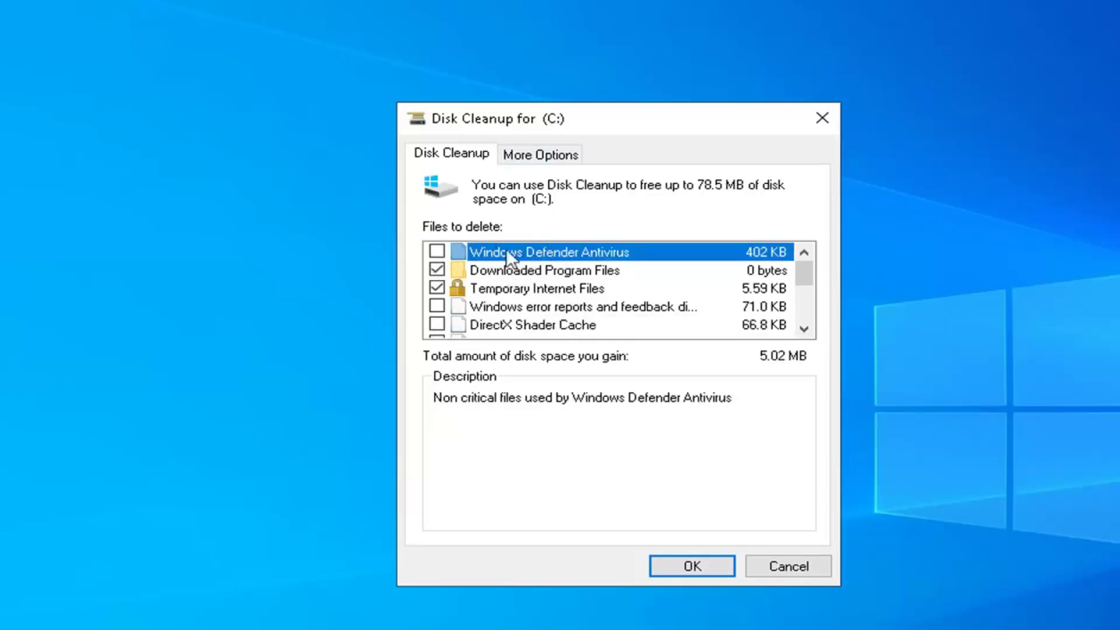
left_click(437, 251)
left_click(700, 566)
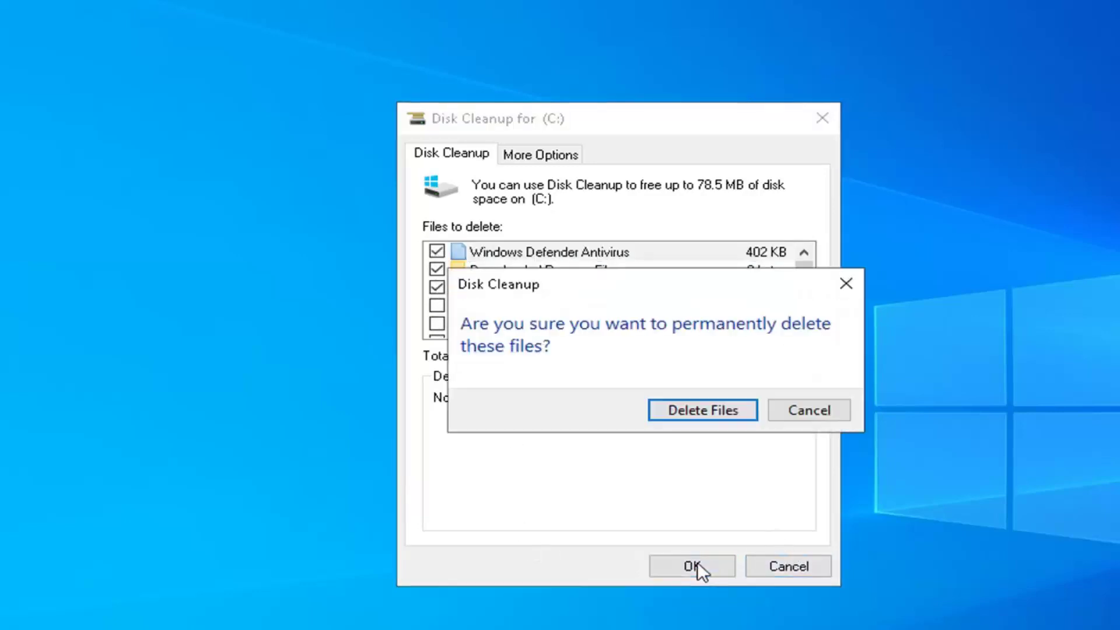
left_click(698, 415)
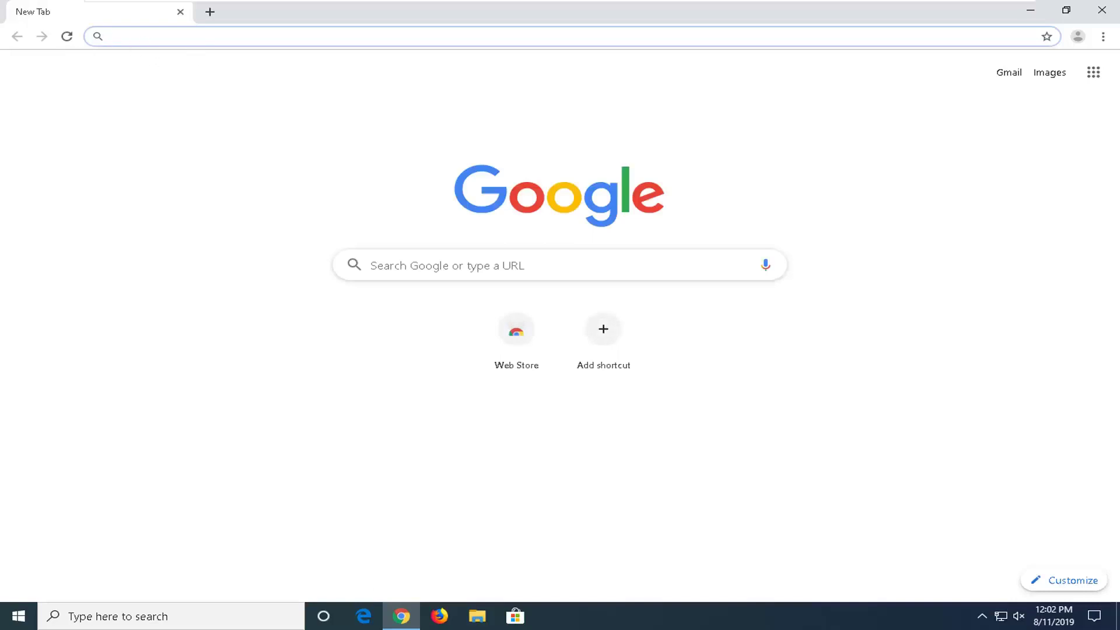
- Go to google.com in Chrome and search for "ccleaner"
type("go")
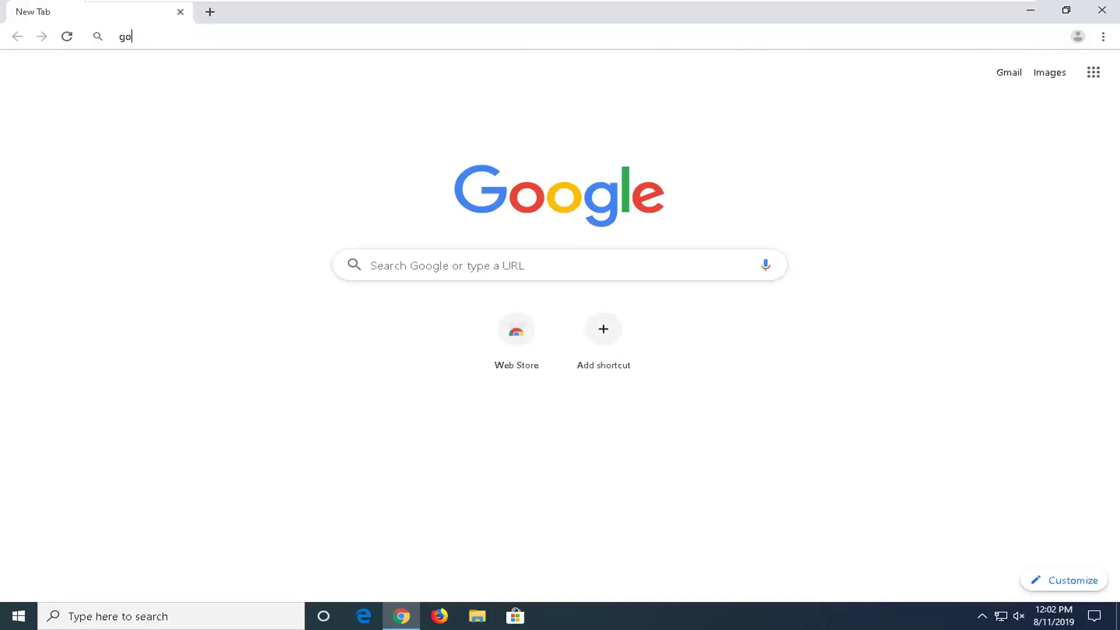
type("ogle")
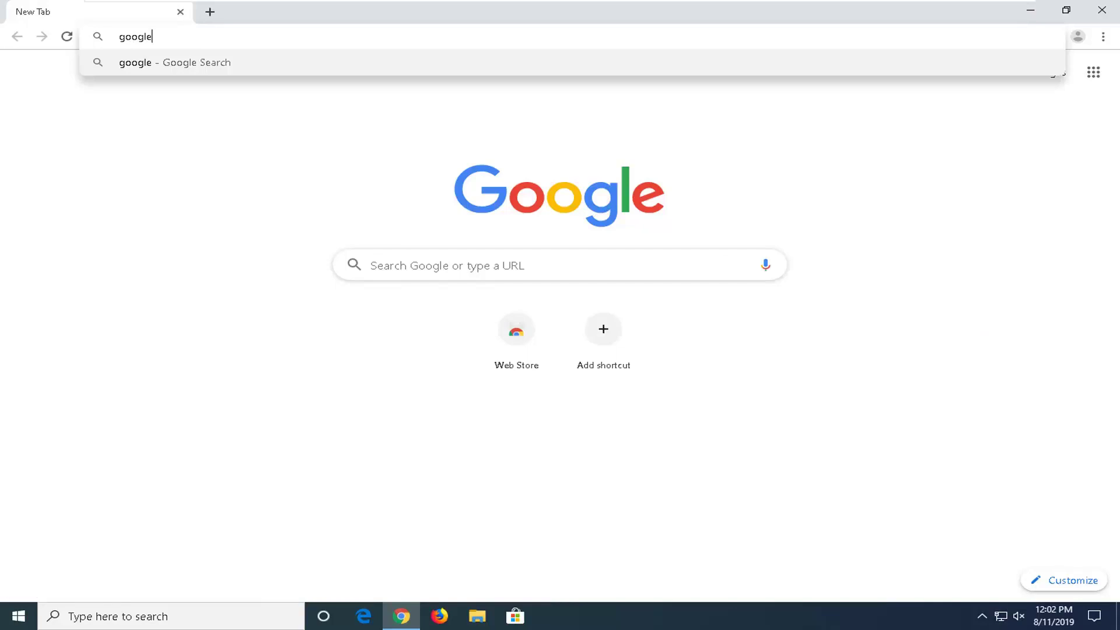
type(".com")
key("Return")
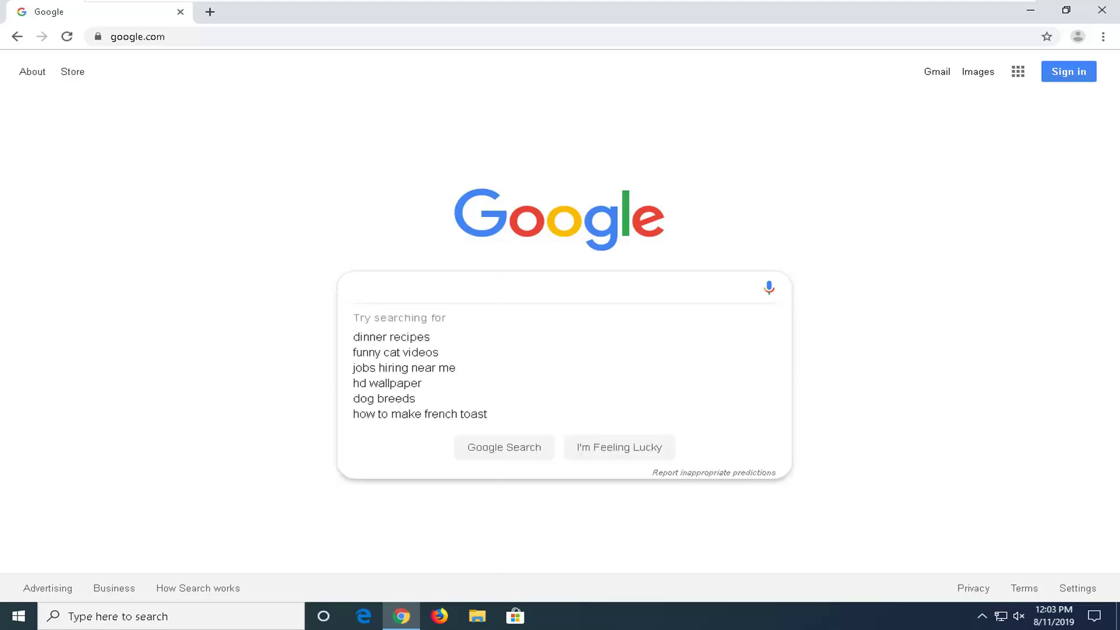
type("ccleaner")
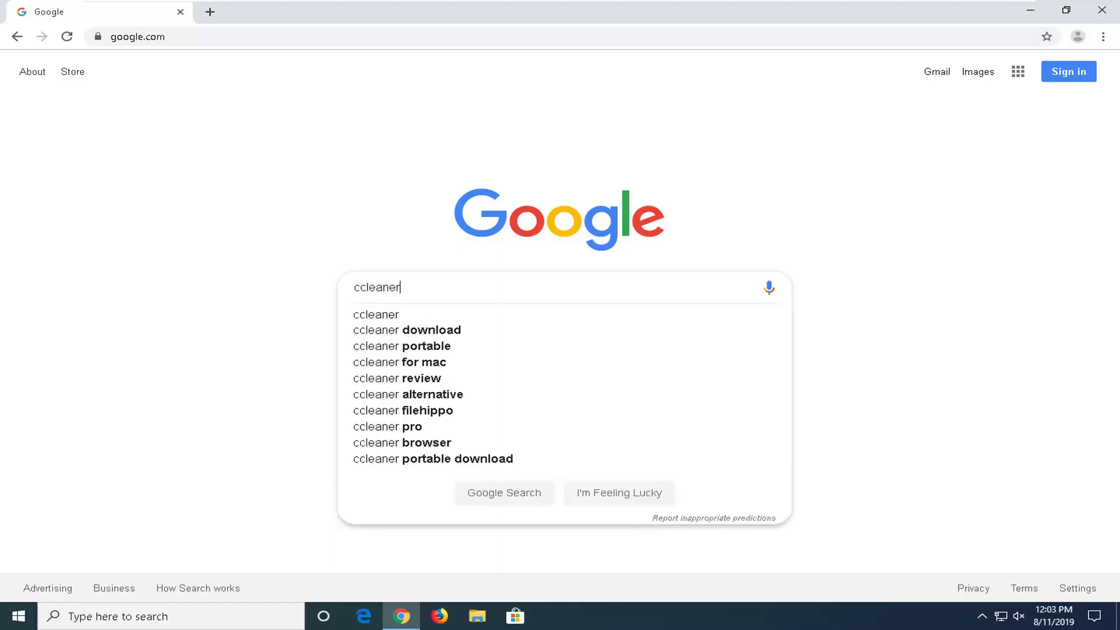
left_click(458, 315)
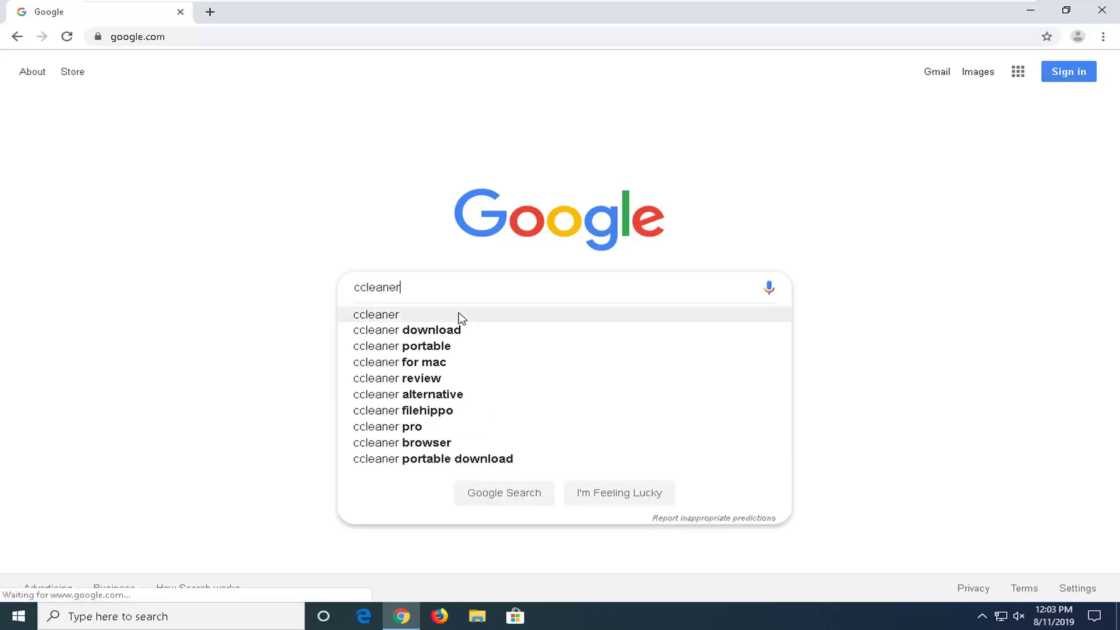
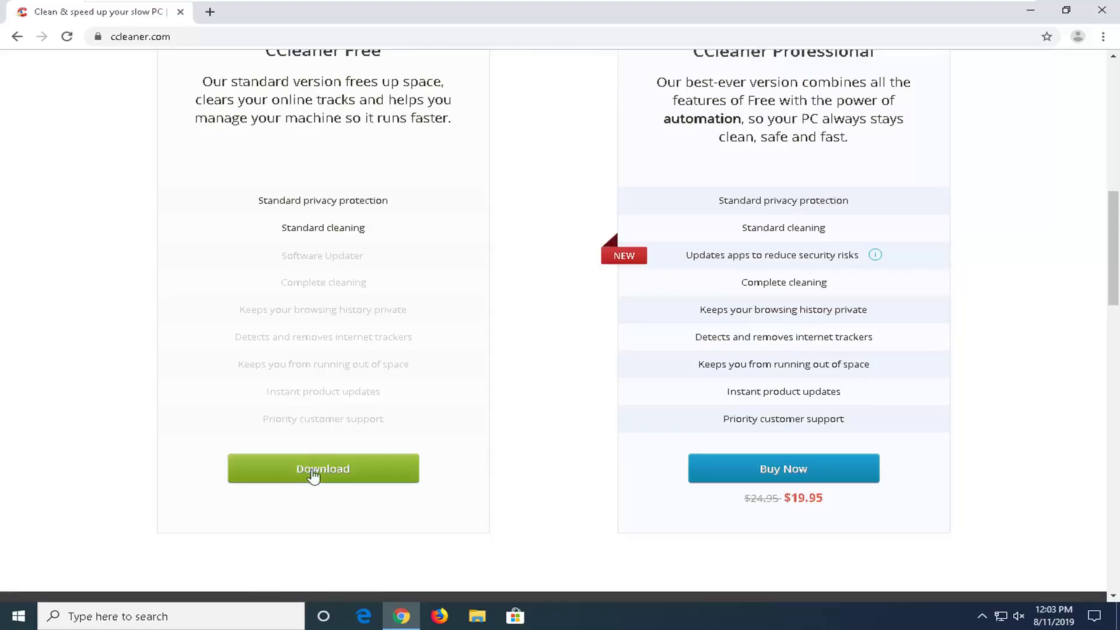
- Download the Free edition of CCleaner from the ccleaner.com download comparison page
scroll(318, 474, "up", 5)
scroll(325, 372, "down", 7)
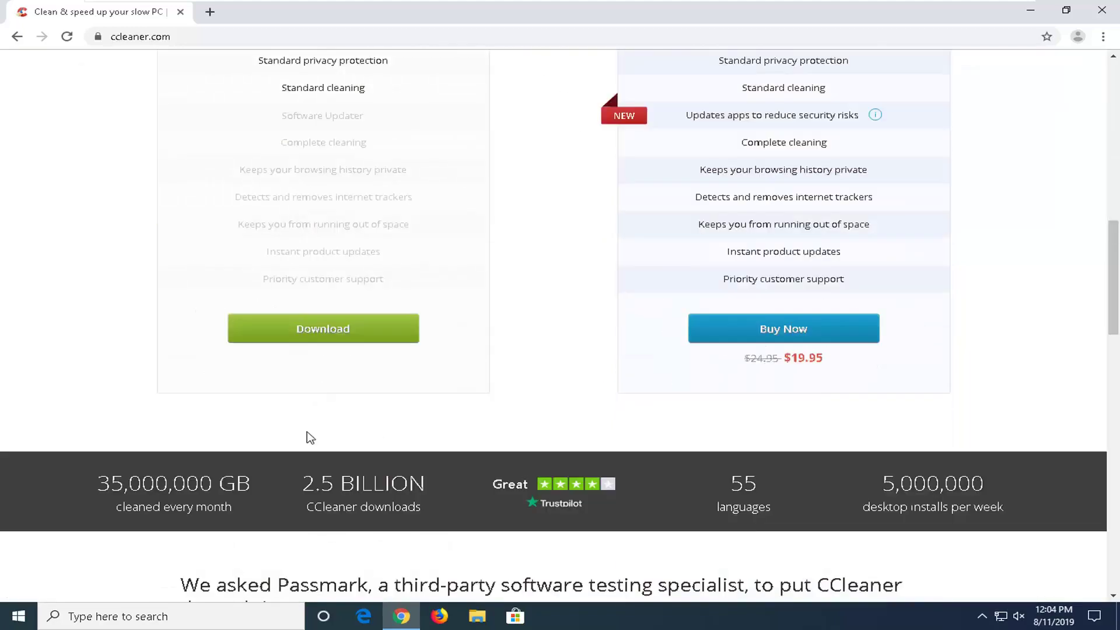
left_click(304, 339)
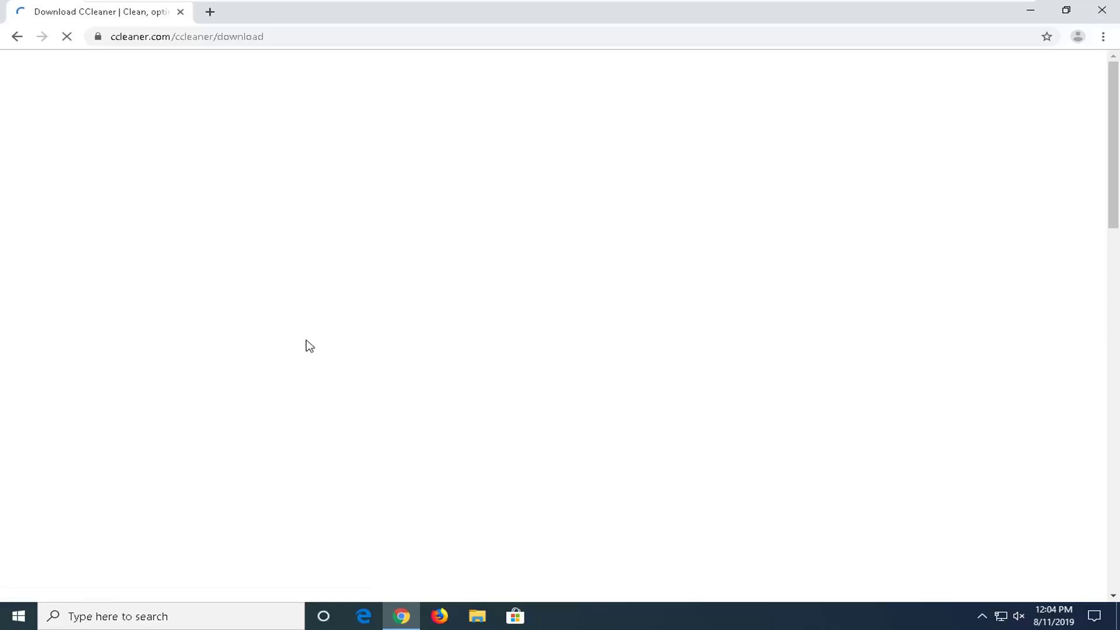
scroll(527, 352, "down", 5)
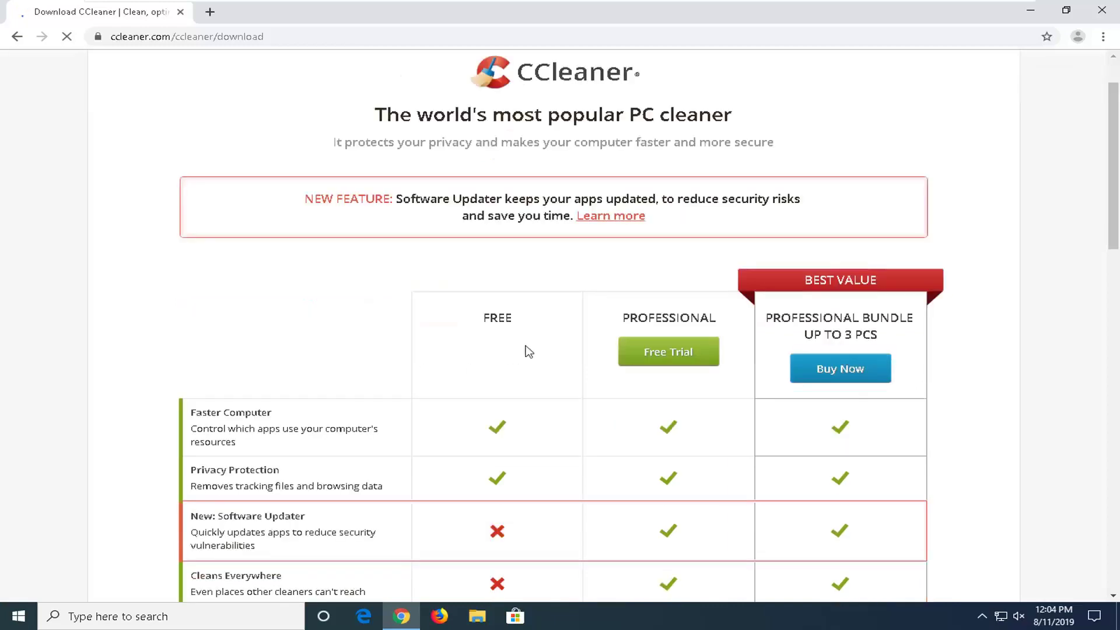
scroll(524, 309, "down", 1)
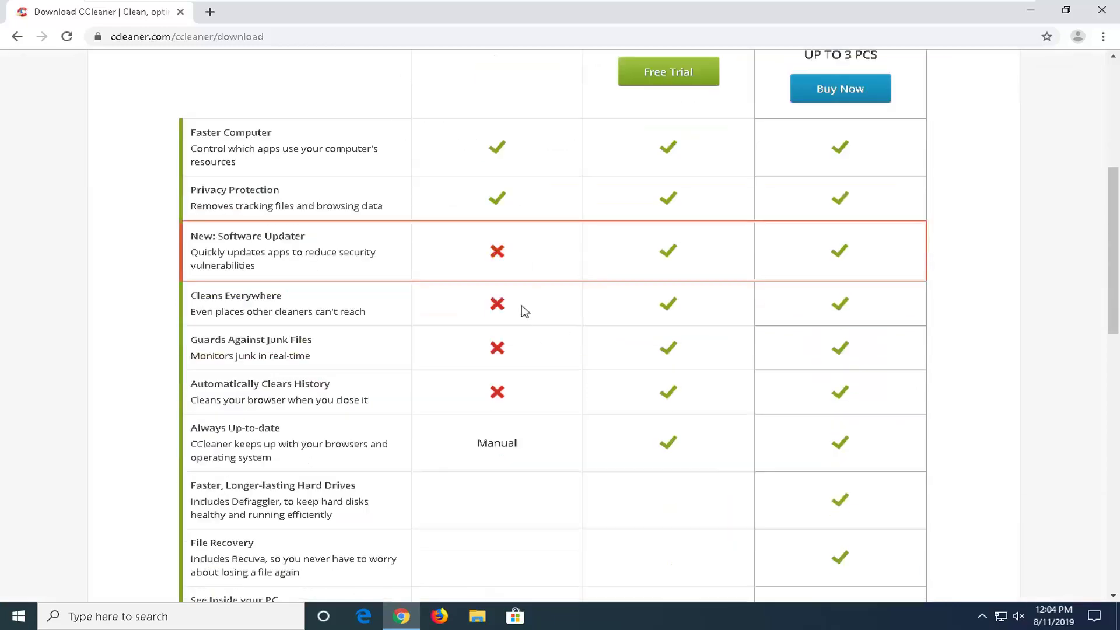
scroll(488, 472, "down", 4)
left_click(488, 471)
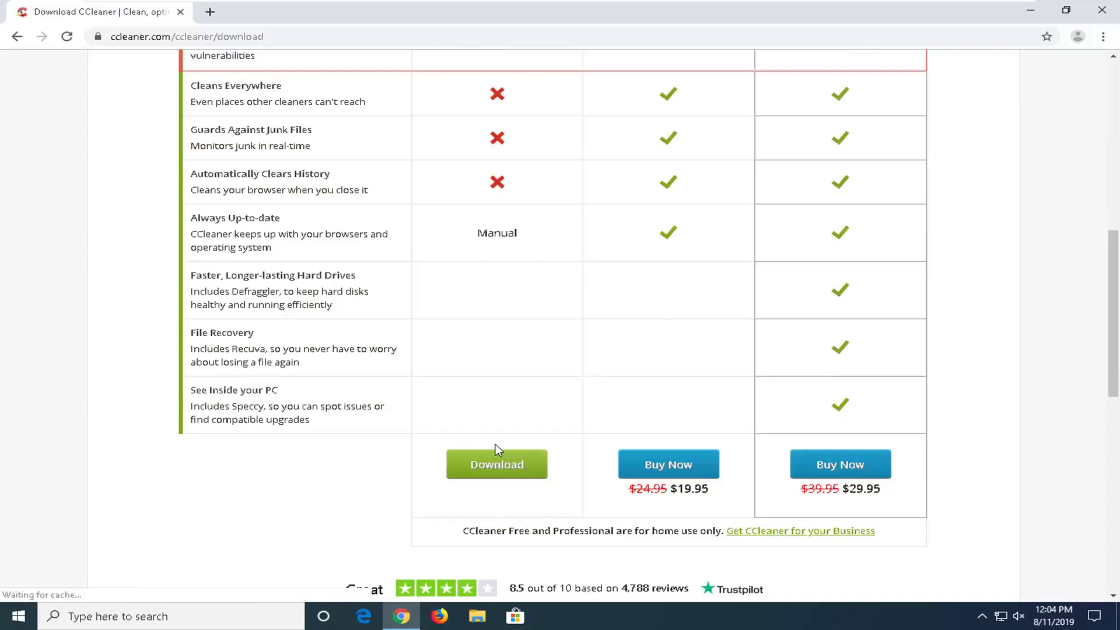
- Find the Windows appearance and performance settings by searching "performance", and enable only Smooth edges of screen fonts
left_click(16, 619)
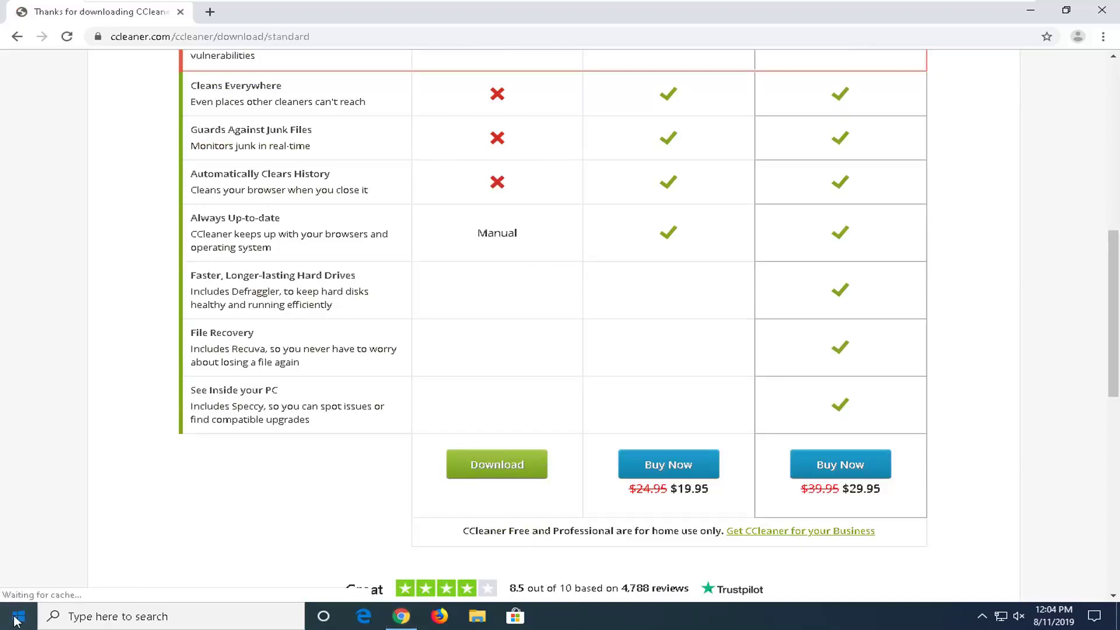
type("perfo")
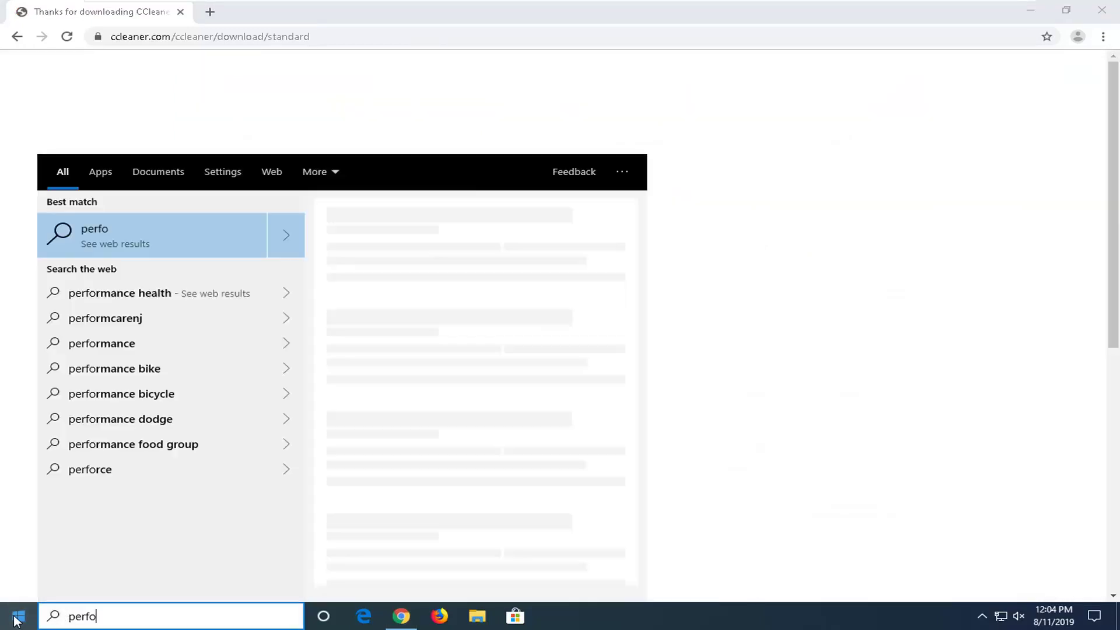
type("rmance")
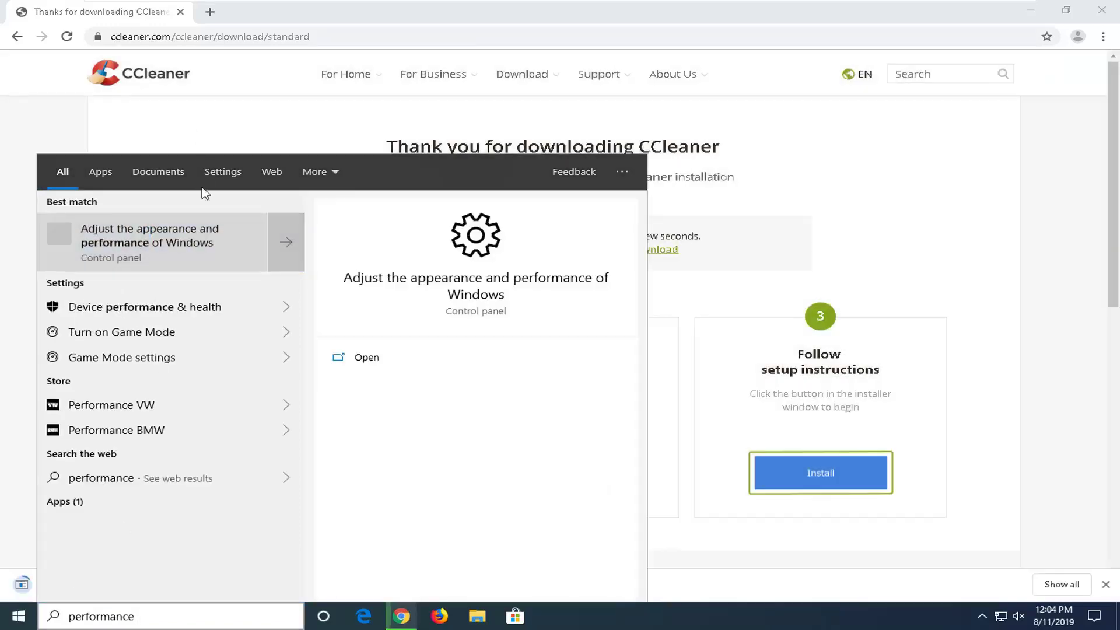
left_click(145, 245)
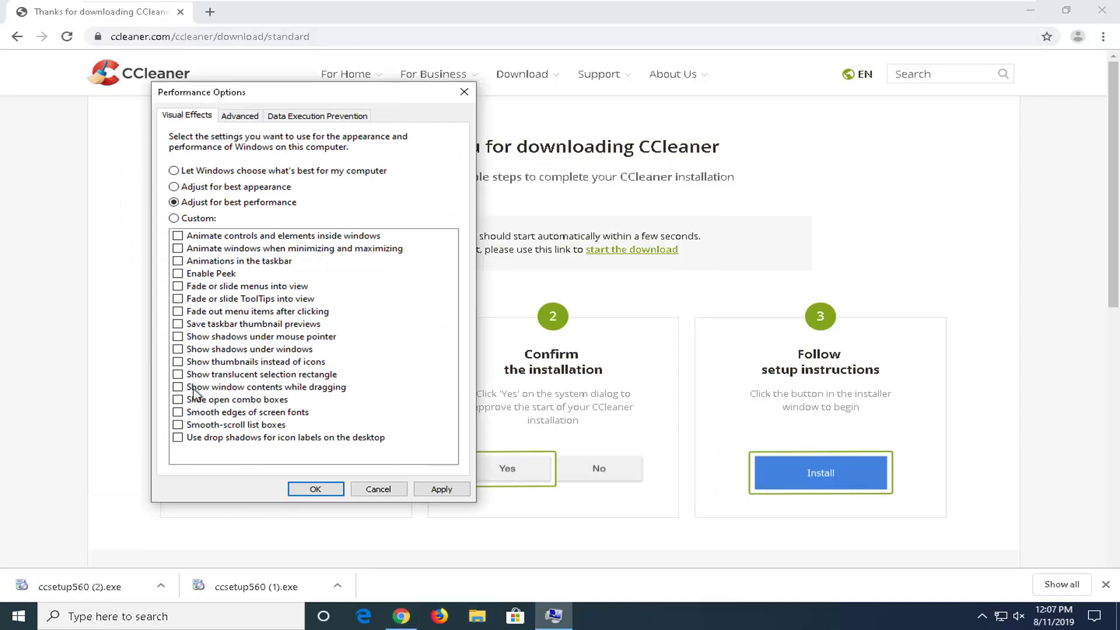
left_click(178, 413)
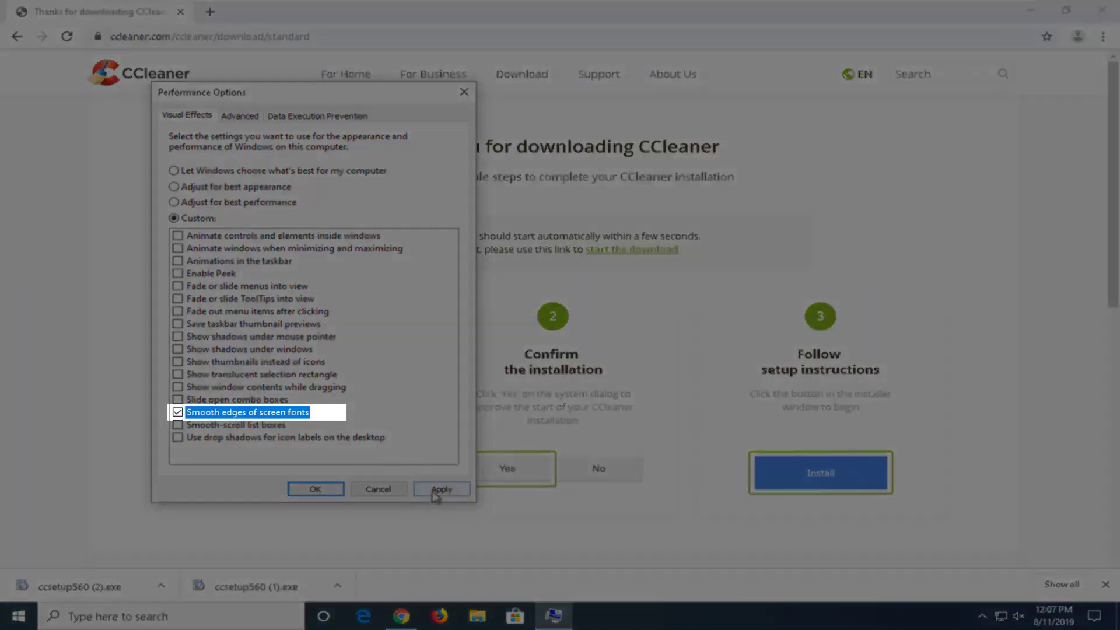
left_click(438, 489)
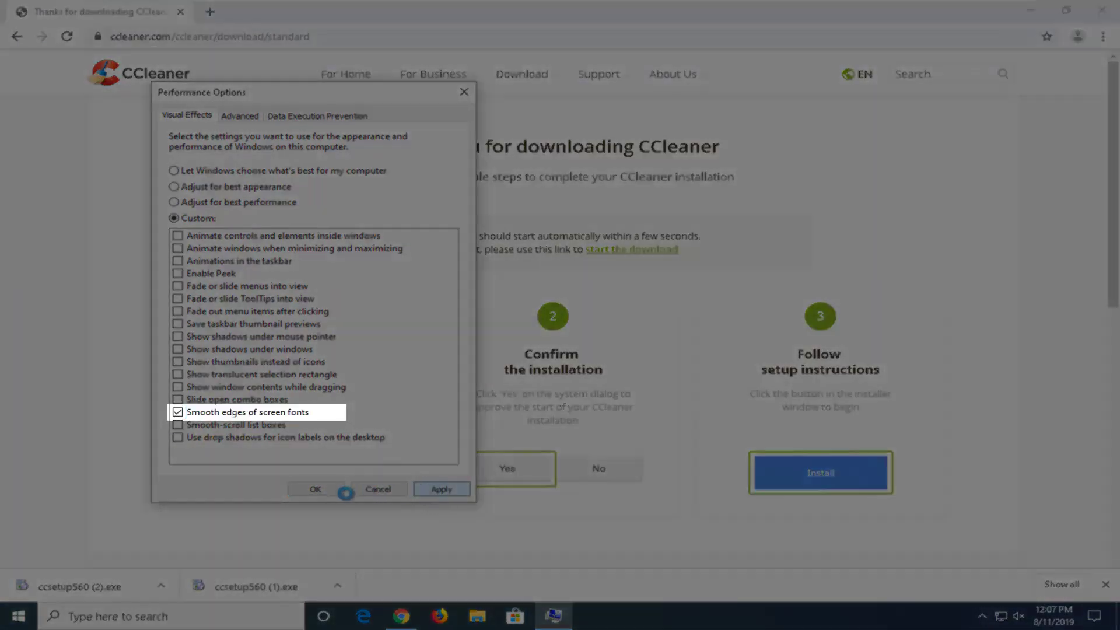
left_click(316, 489)
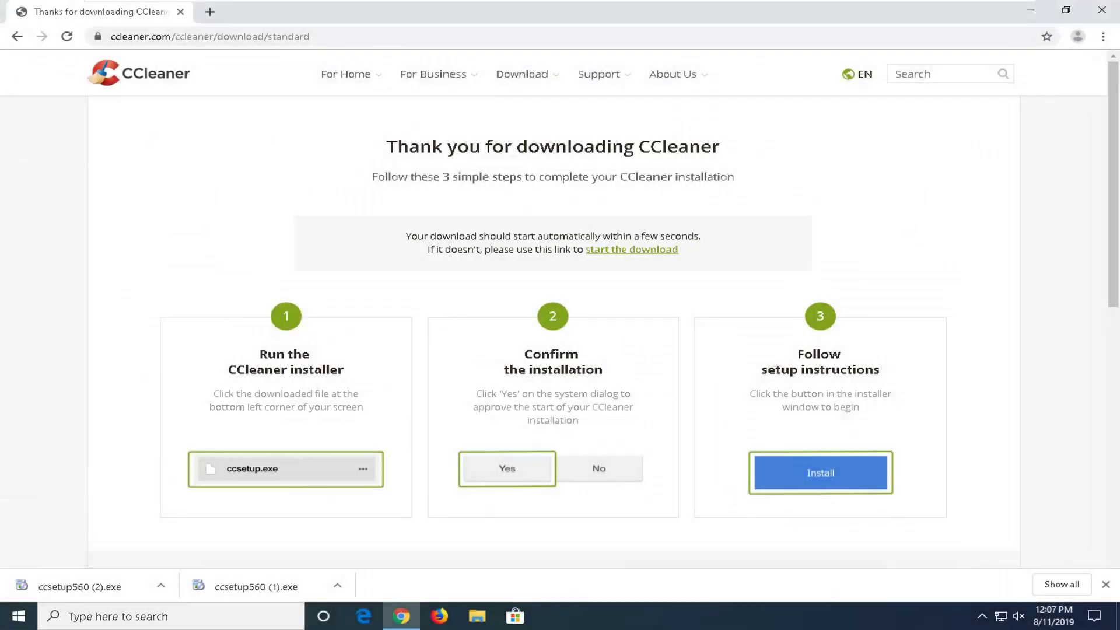
- Run the downloaded installer ccsetup560 (1).exe, allow it to make changes to the device, and switch to Chrome
left_click(251, 591)
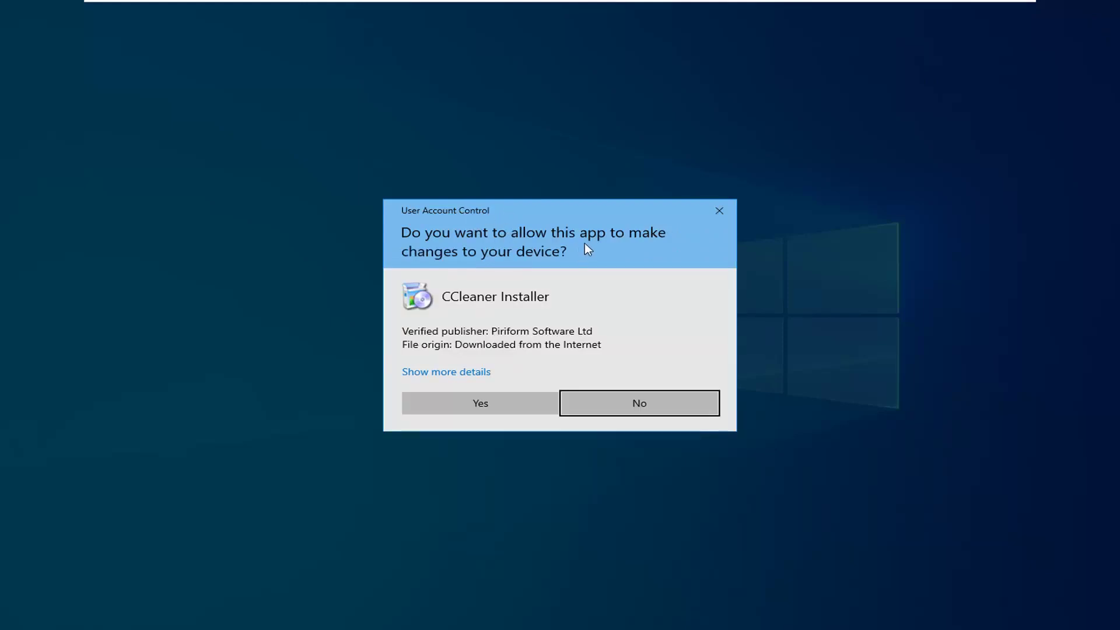
left_click(476, 402)
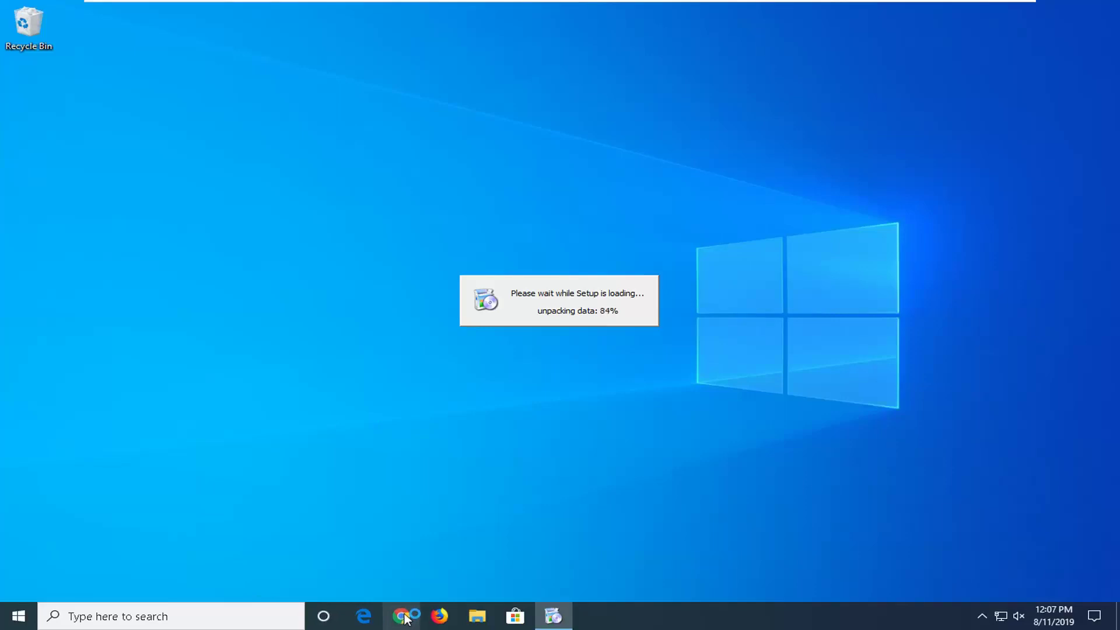
left_click(402, 616)
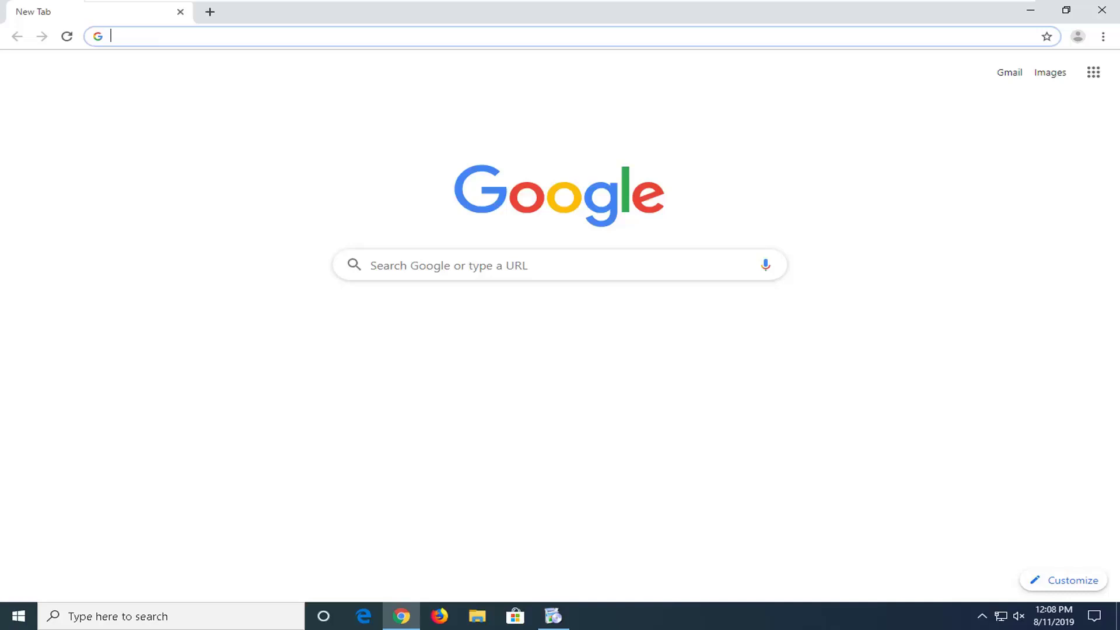
- Open the official ccleaner.com website in Chrome, and close the browser after viewing its home page
type("ccle")
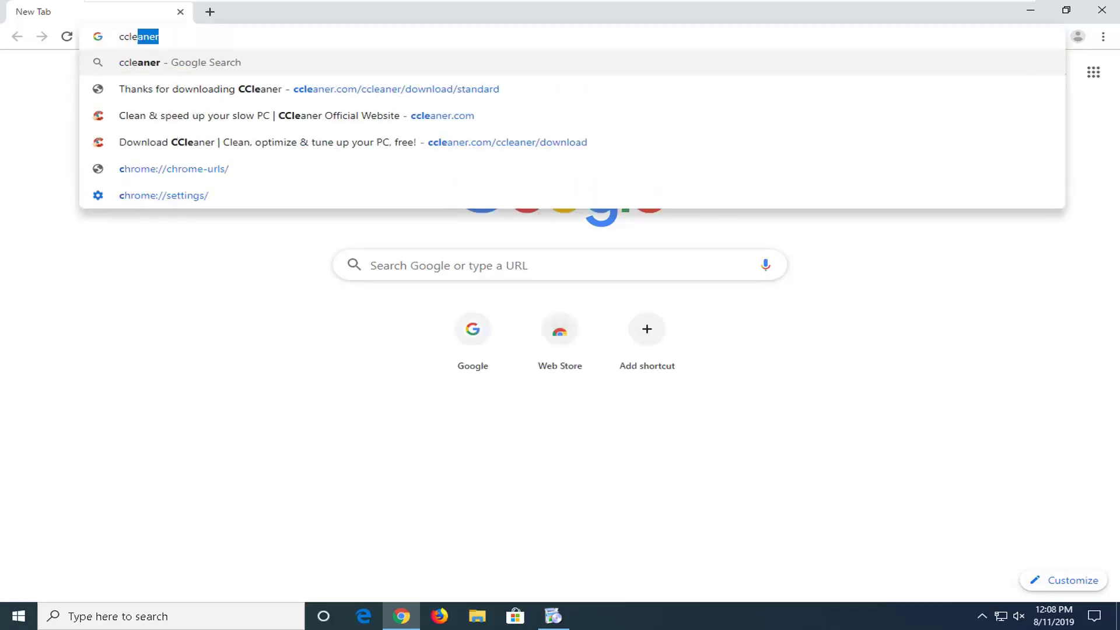
type("aner")
key("Down")
key("Down")
key("Return")
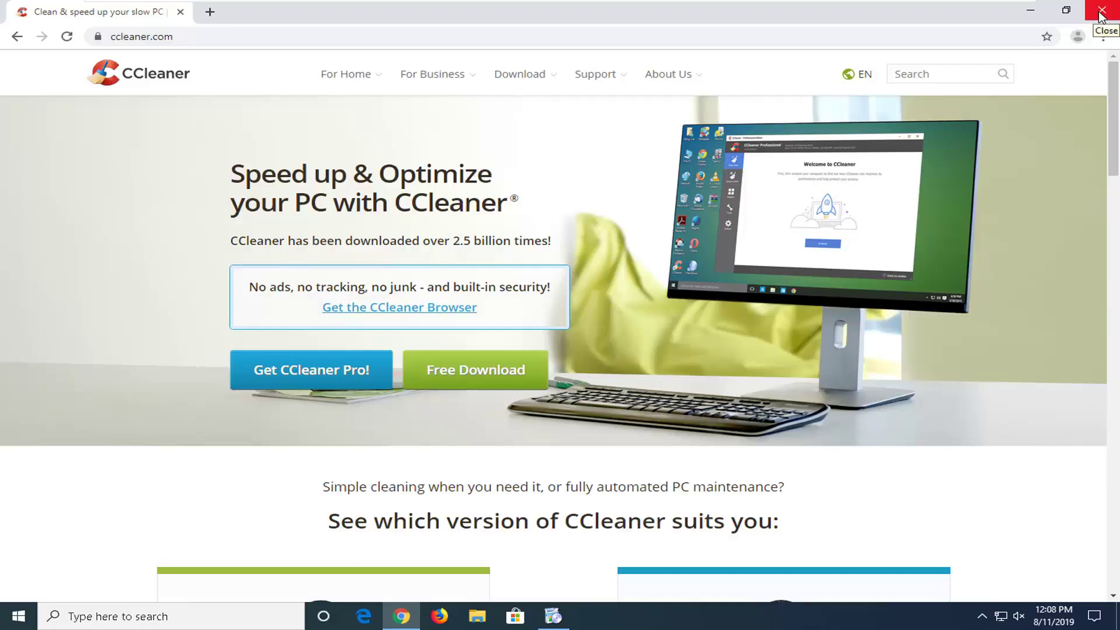
left_click(1102, 13)
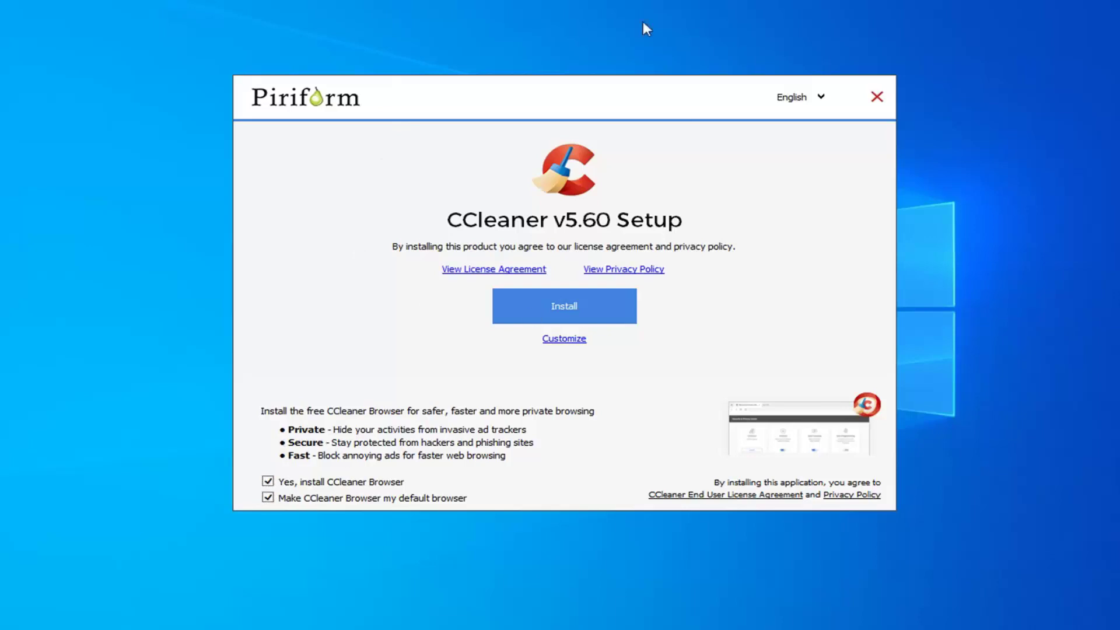
- Install CCleaner v5.60 without CCleaner Browser or the two Recycle Bin context menu options, and launch it without viewing the release notes
left_click(267, 482)
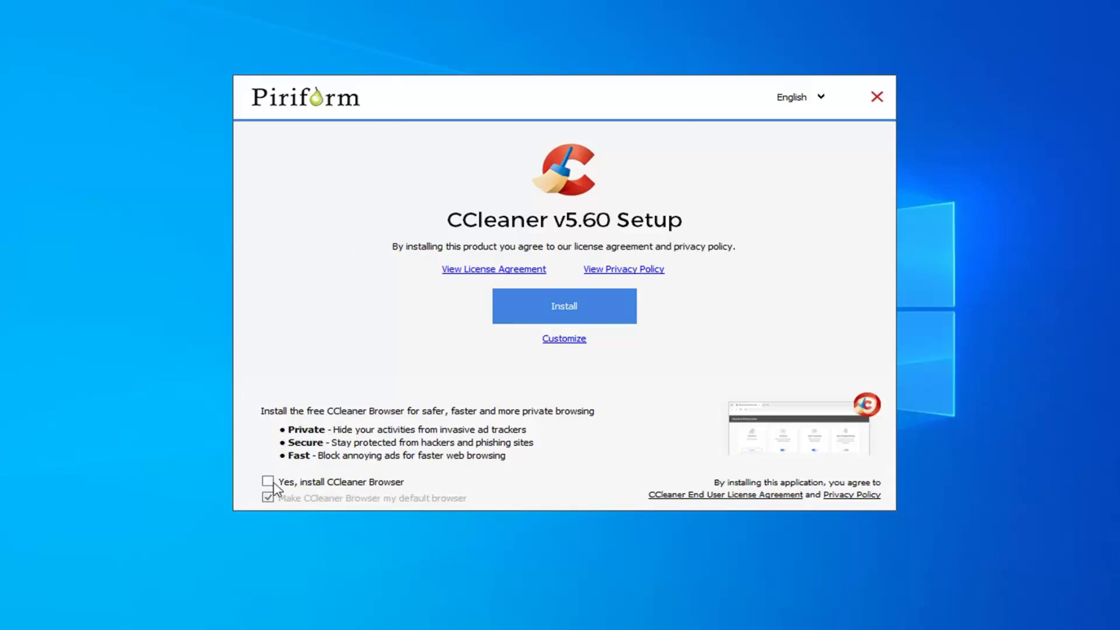
left_click(558, 337)
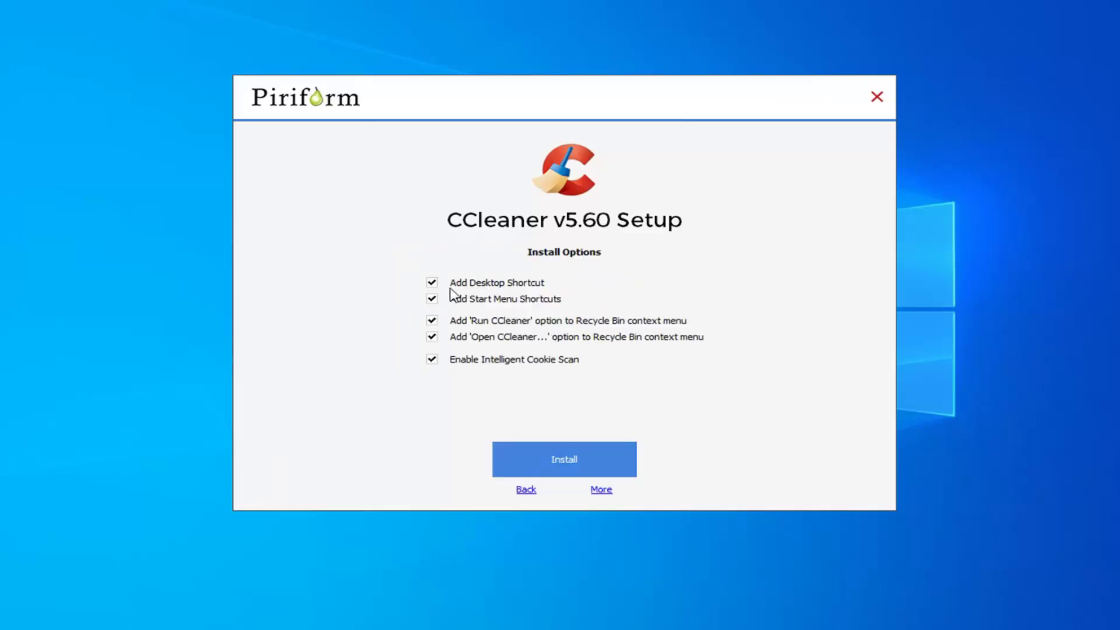
left_click(432, 321)
left_click(432, 338)
left_click(561, 465)
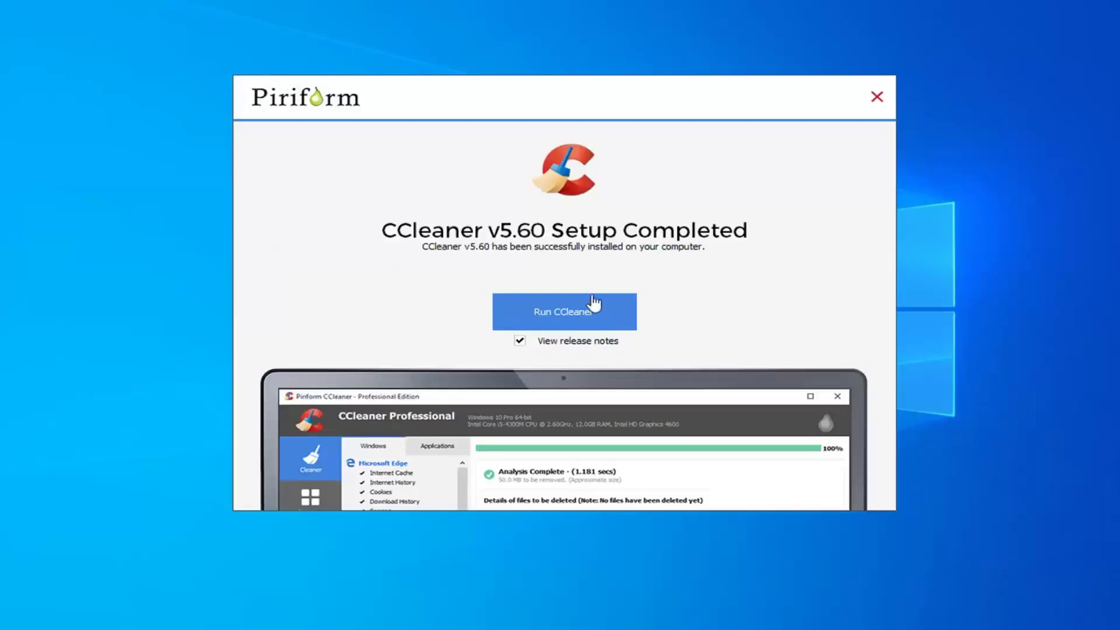
left_click(518, 343)
left_click(563, 313)
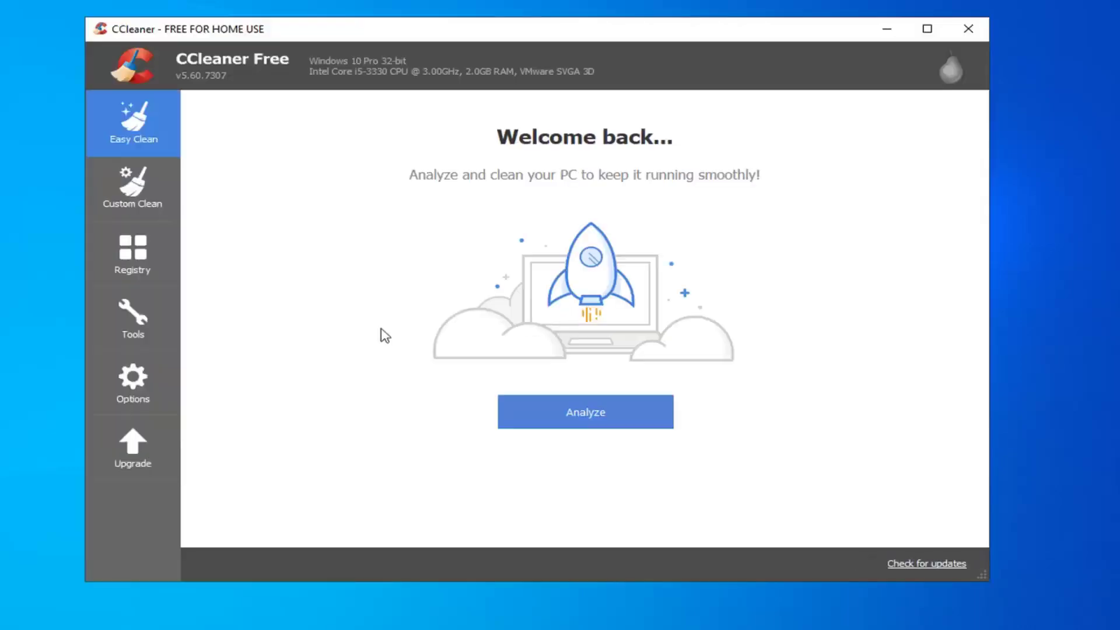
- Review the Custom Clean items for Windows and applications, and exclude Cookies under Google Chrome from cleaning
left_click(134, 186)
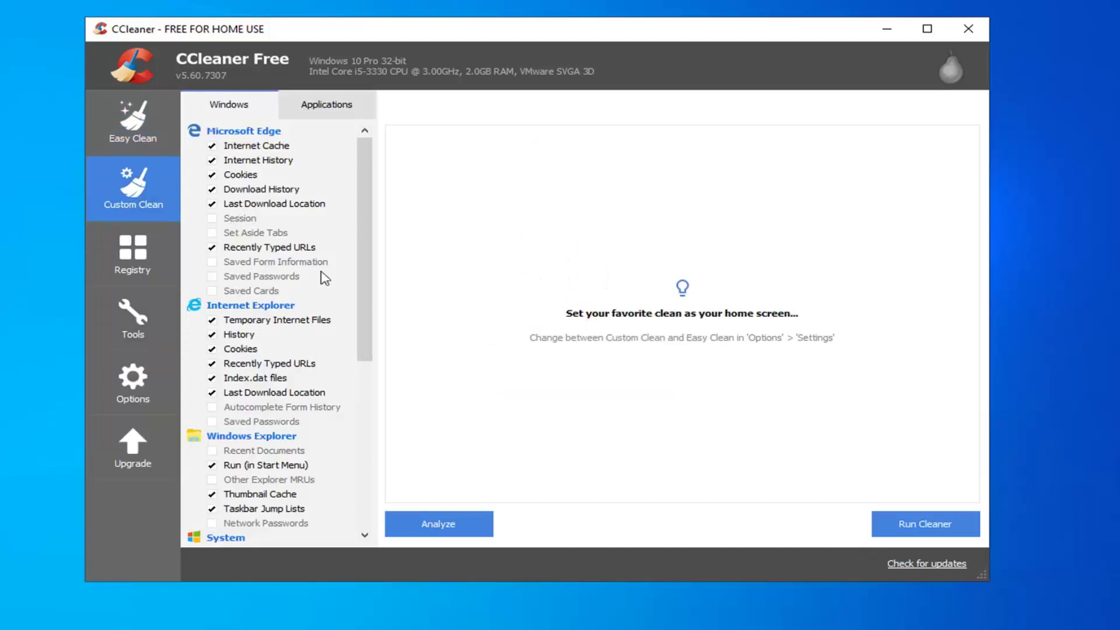
scroll(331, 280, "down", 4)
scroll(330, 281, "up", 4)
scroll(316, 274, "down", 6)
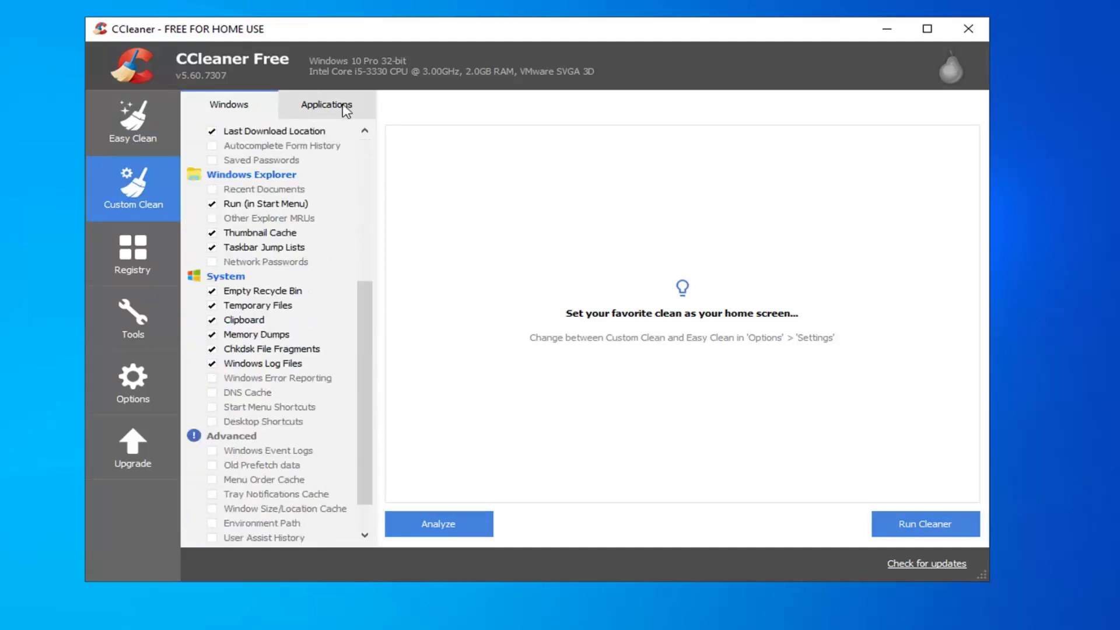
scroll(283, 200, "up", 6)
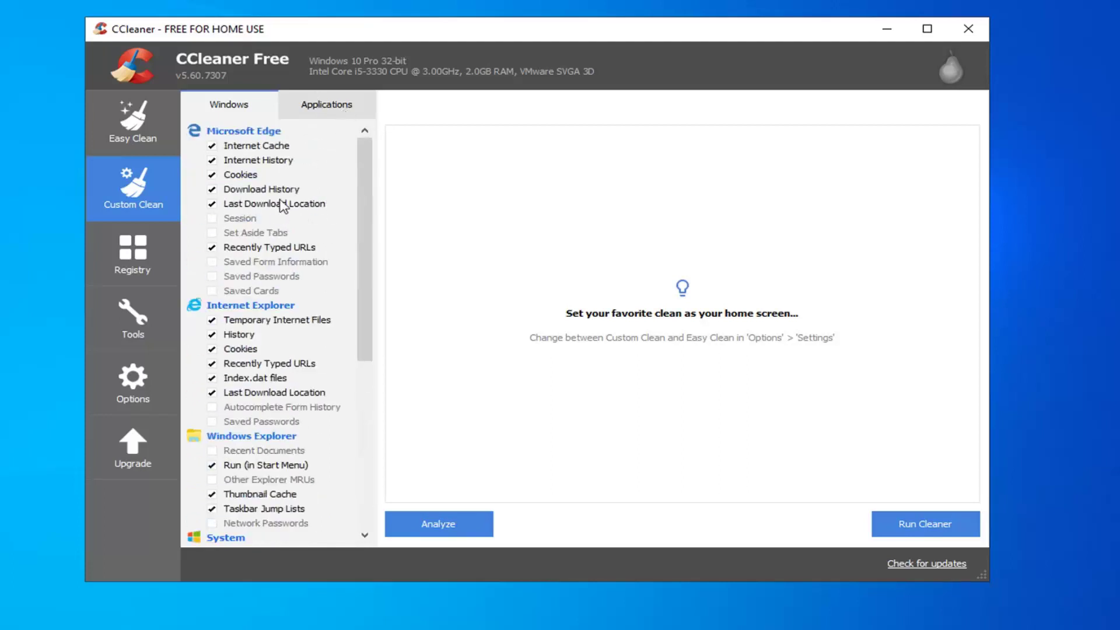
left_click(314, 112)
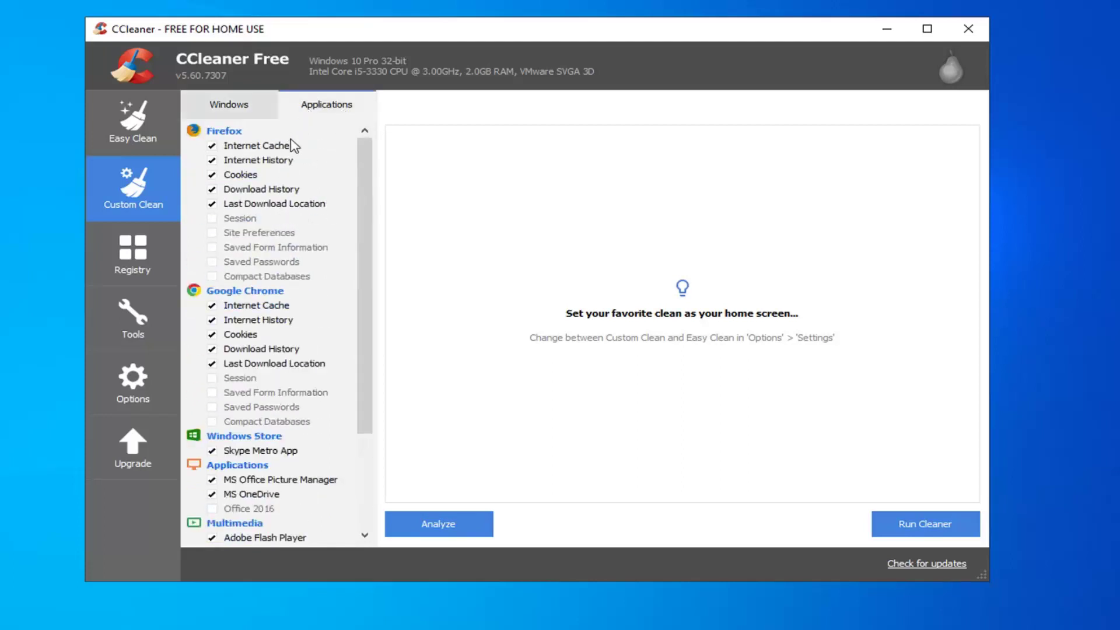
left_click(213, 334)
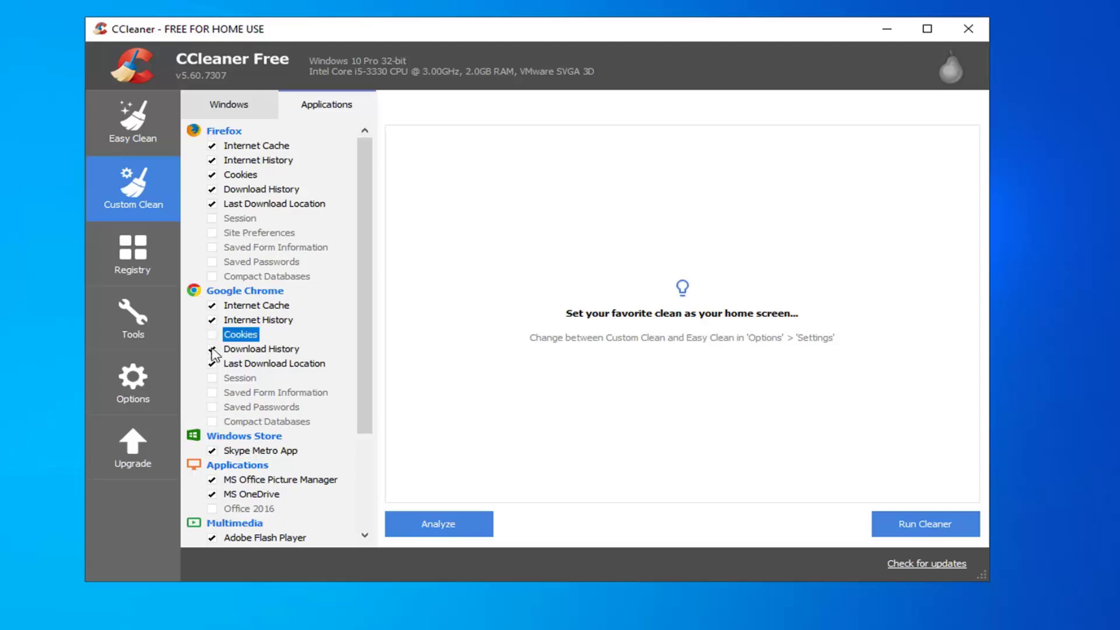
- Return to the Windows cleaning items, run the custom cleaner and agree to delete the selected files
left_click(225, 106)
left_click(928, 527)
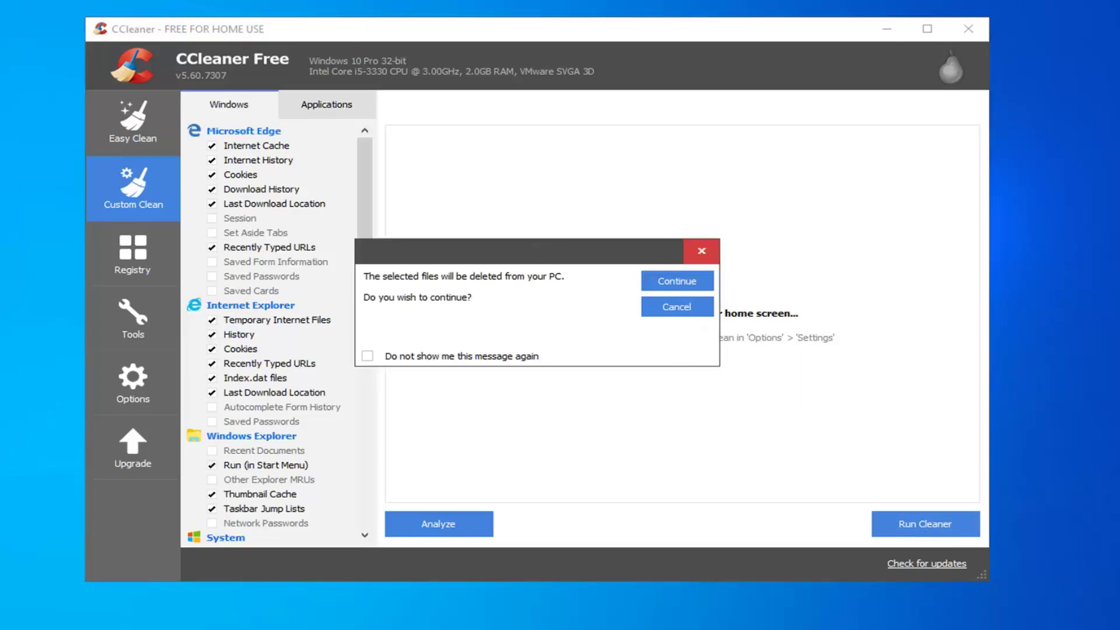
left_click(675, 282)
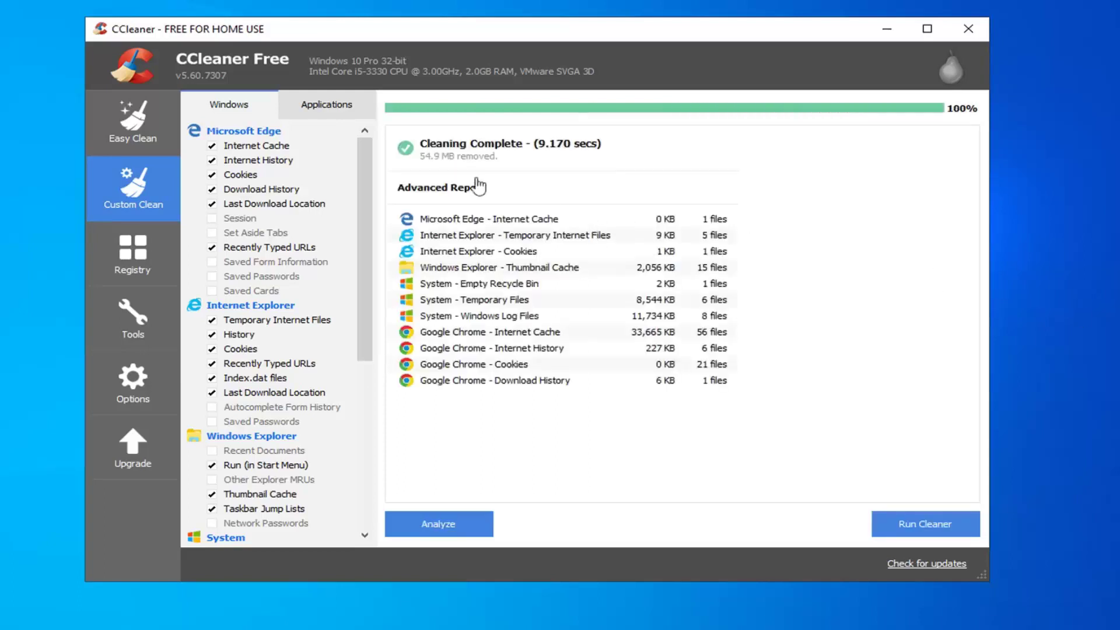
- Scan the registry for issues and, before fixing them, back up the registry to the Desktop as "8.11.19 Backup"
left_click(132, 258)
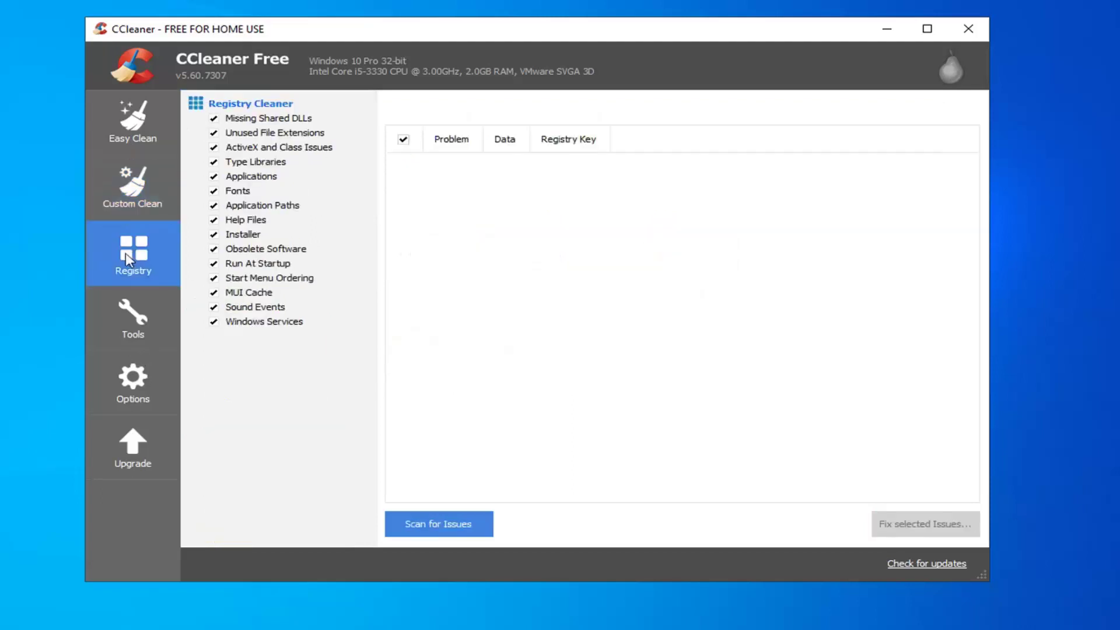
left_click(422, 519)
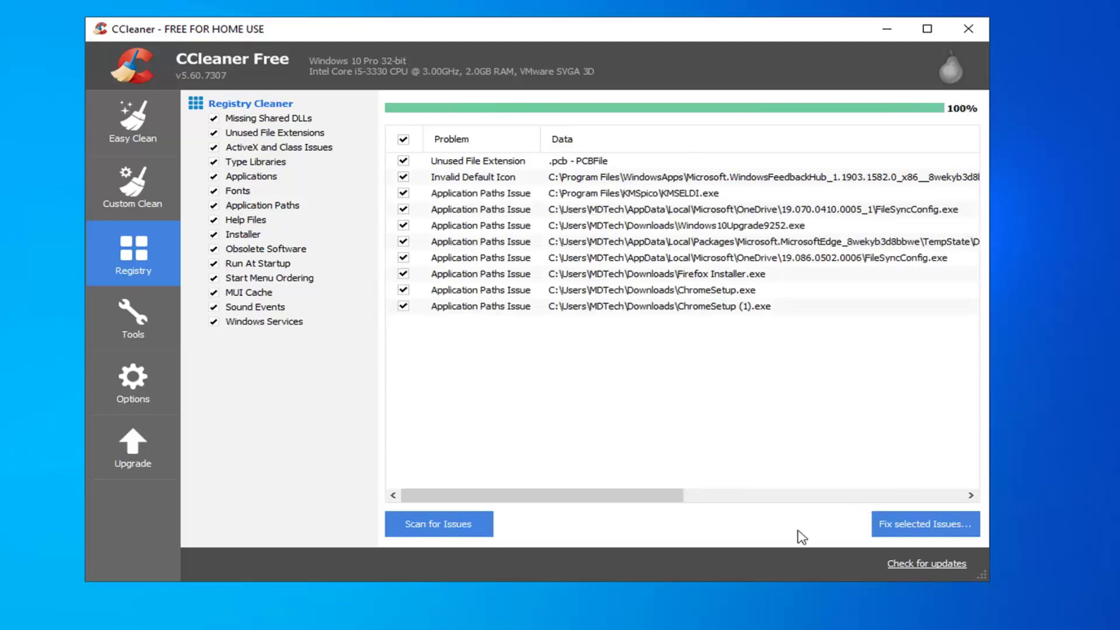
left_click(916, 531)
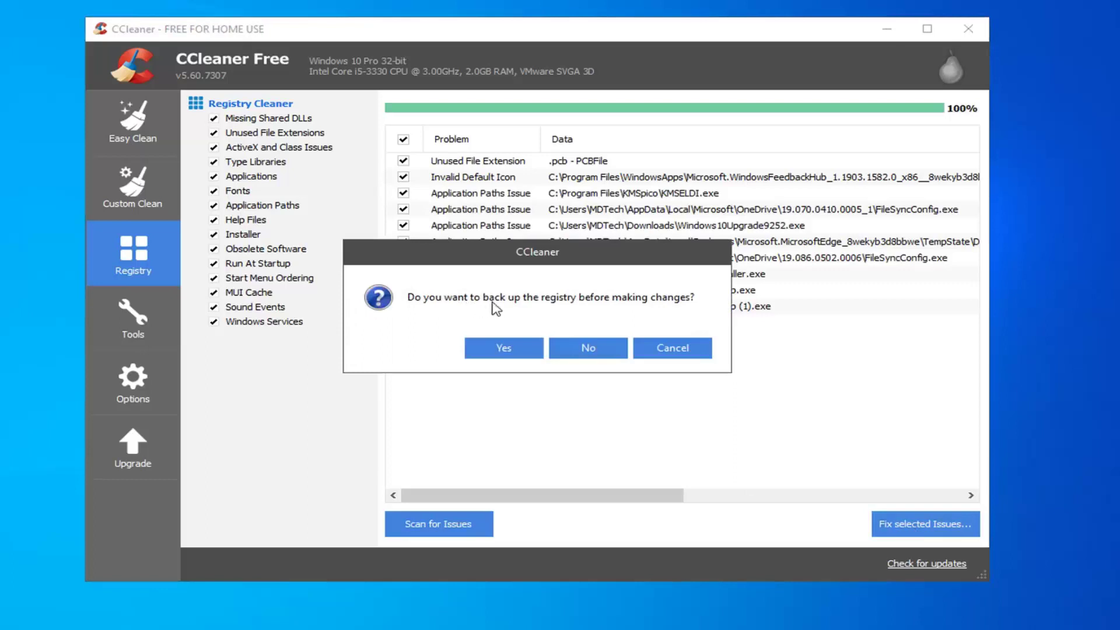
left_click(502, 348)
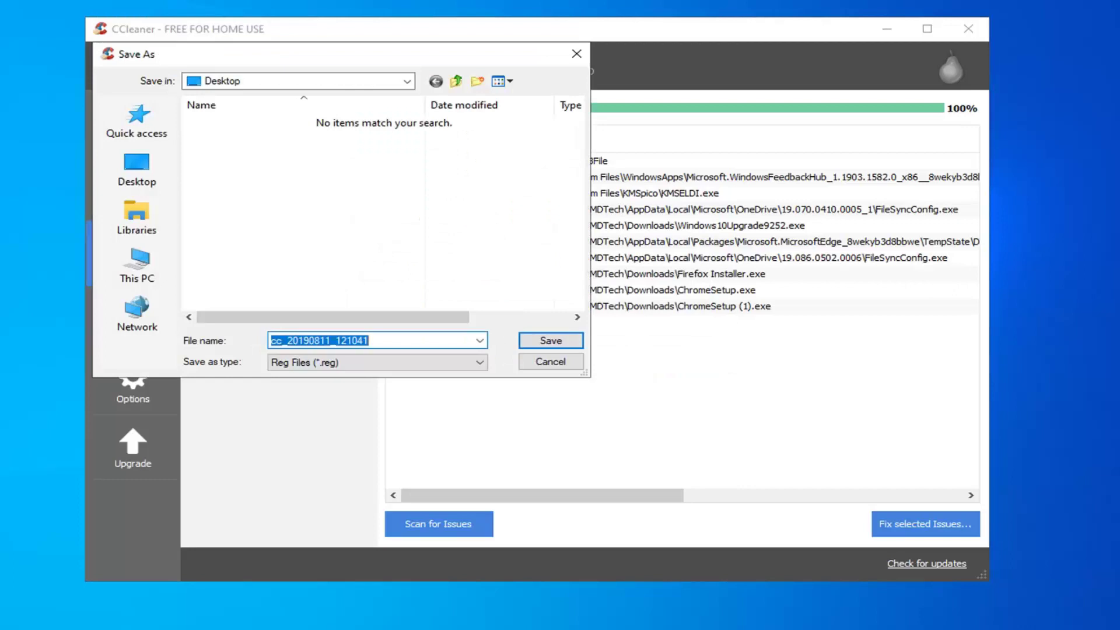
type("8.11.1")
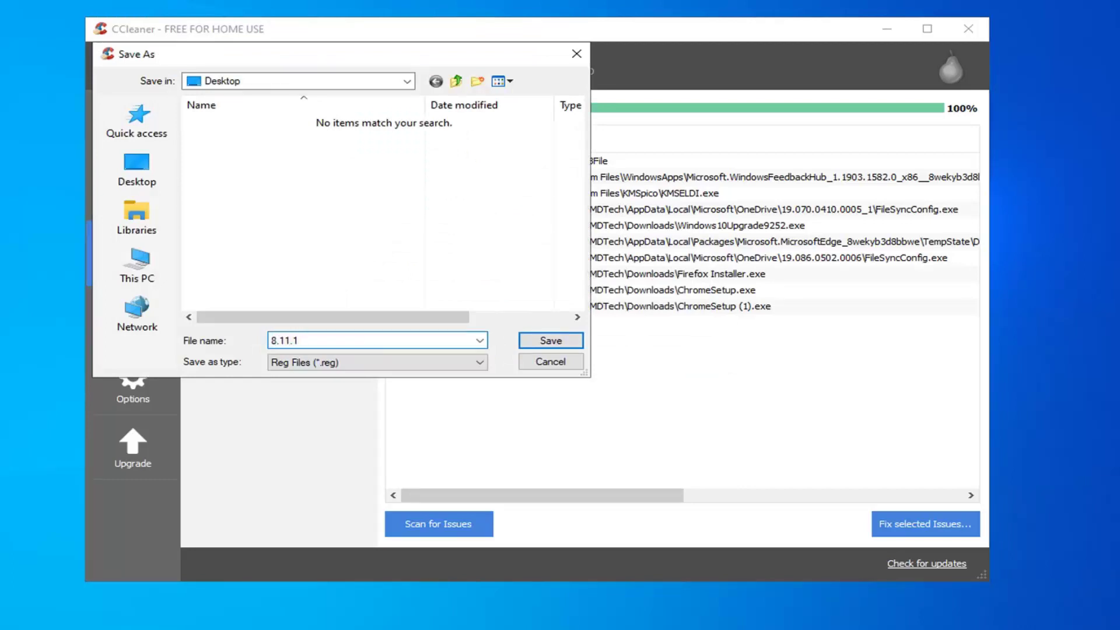
type("9 Backup")
left_click(550, 341)
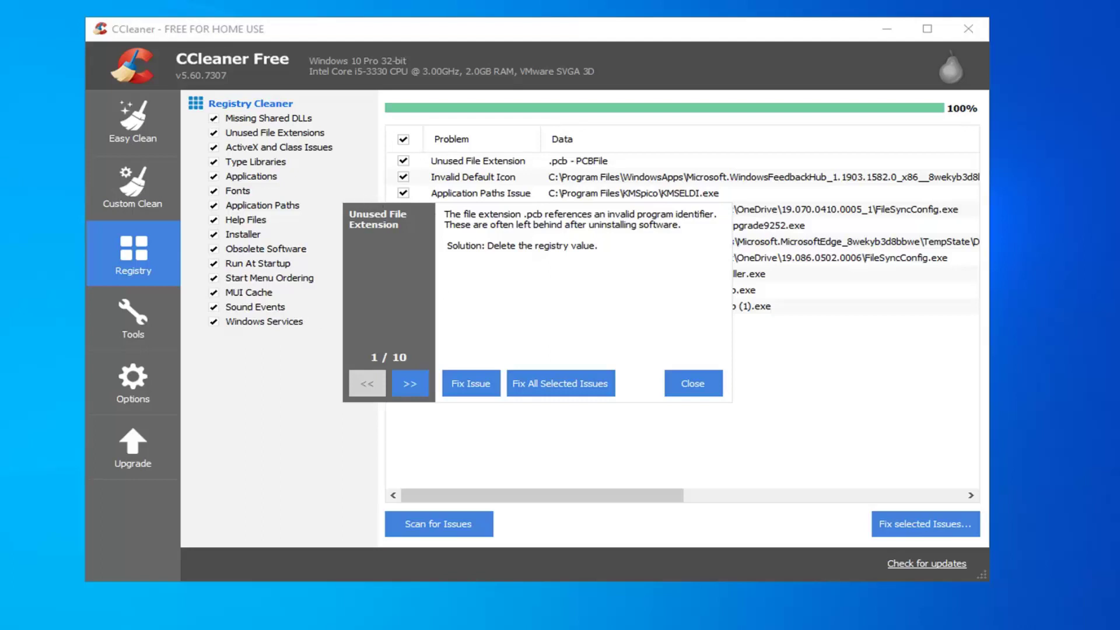
- Fix all selected registry issues, and close the fix dialog and CCleaner
left_click(561, 391)
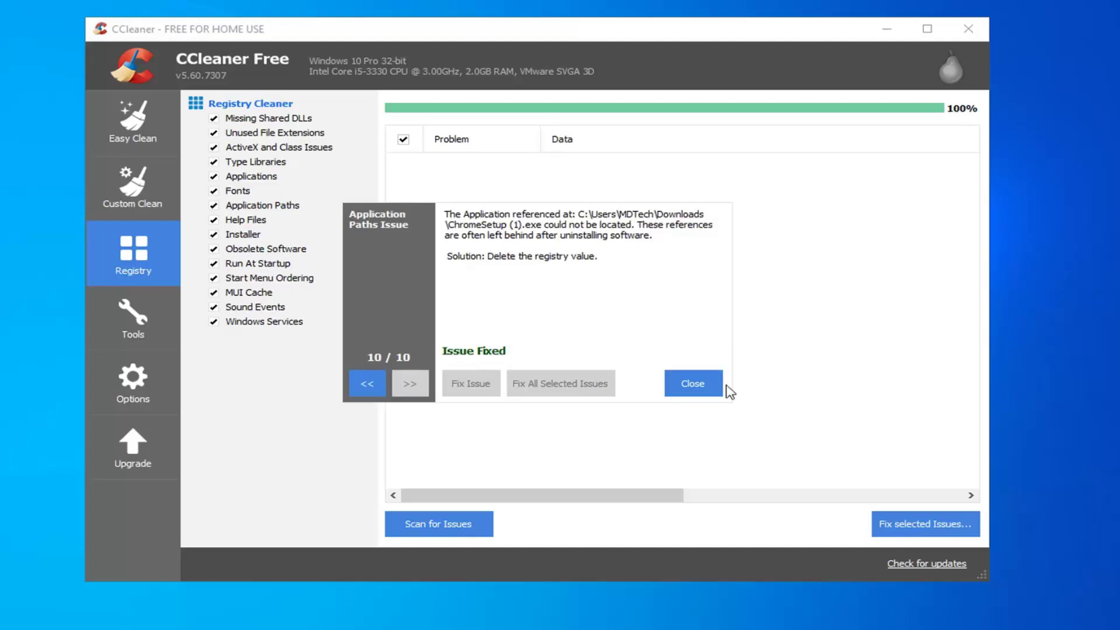
left_click(697, 383)
left_click(966, 35)
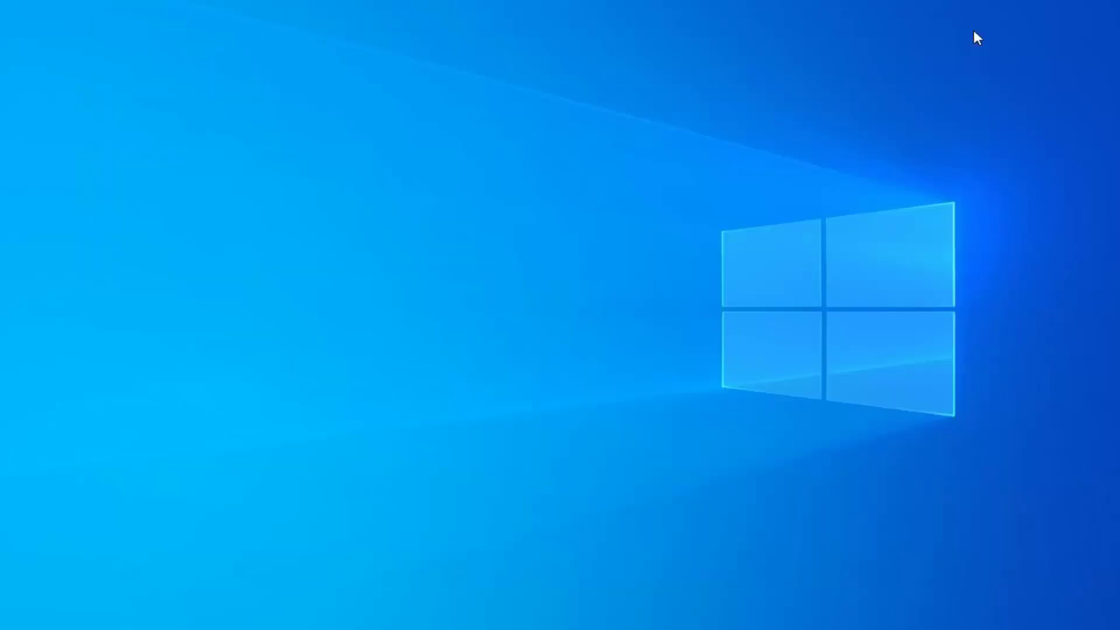